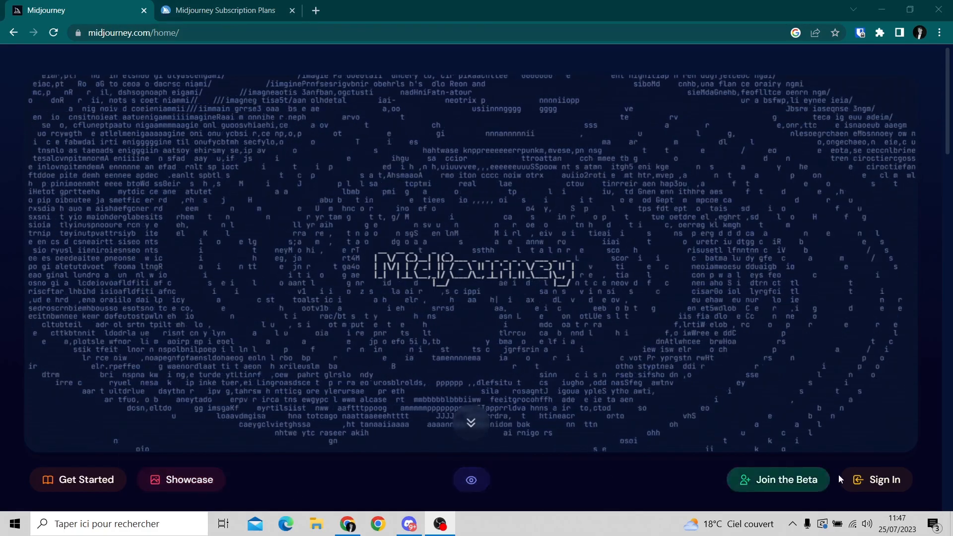
Join the Midjourney Discord server through the website's beta invitation and open its newbies-109 channel.
{"action": "left_click", "coordinate": [782, 487]}
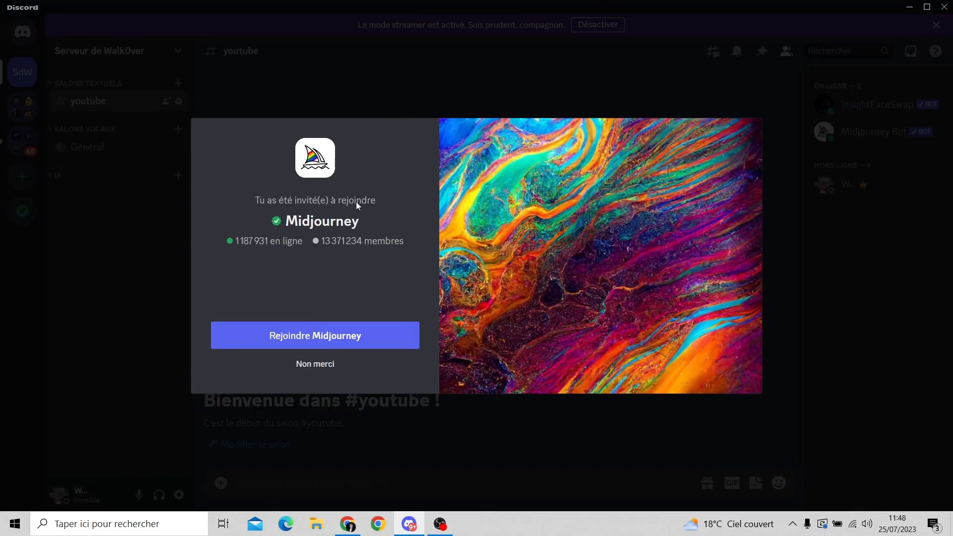
{"action": "left_click", "coordinate": [314, 335]}
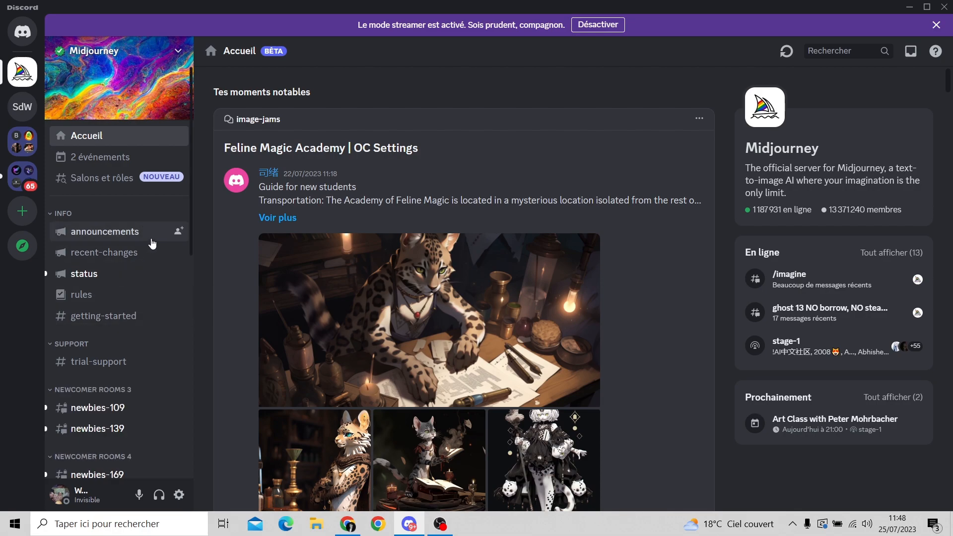
{"action": "left_click_drag", "start_coordinate": [191, 199], "coordinate": [193, 280]}
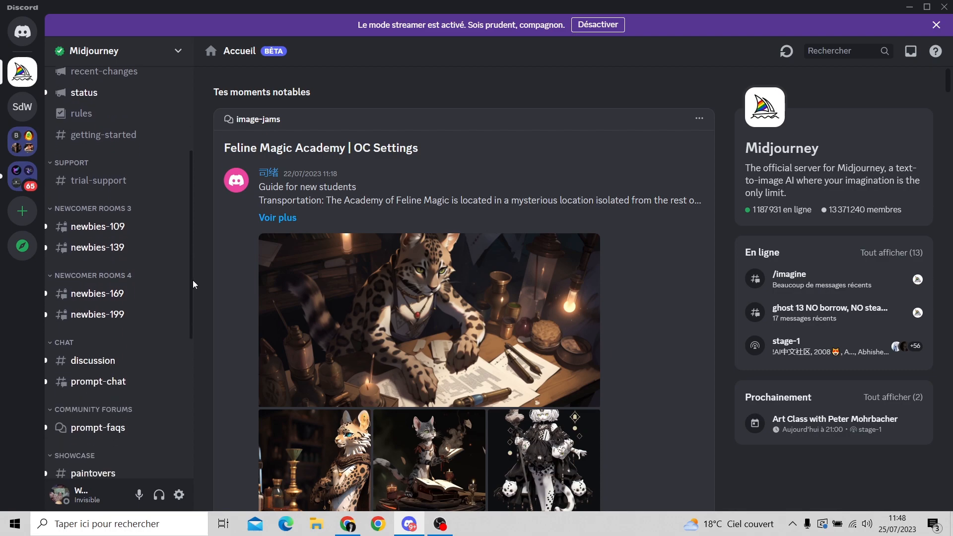
{"action": "left_click", "coordinate": [94, 226]}
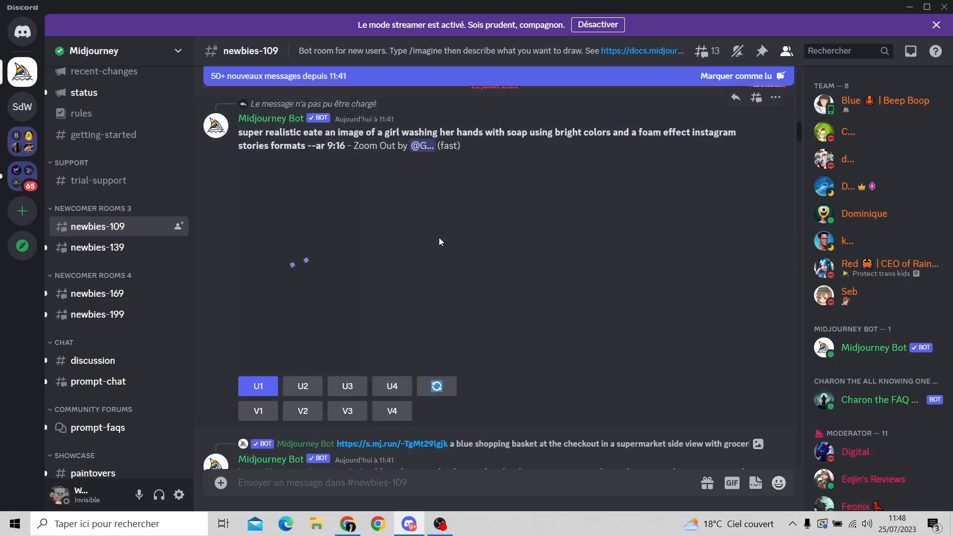
Look through the images and prompts that other members generated in the newbies-109 channel, including the most recent ones.
{"action": "scroll", "coordinate": [464, 247], "scroll_direction": "down", "scroll_amount": 10}
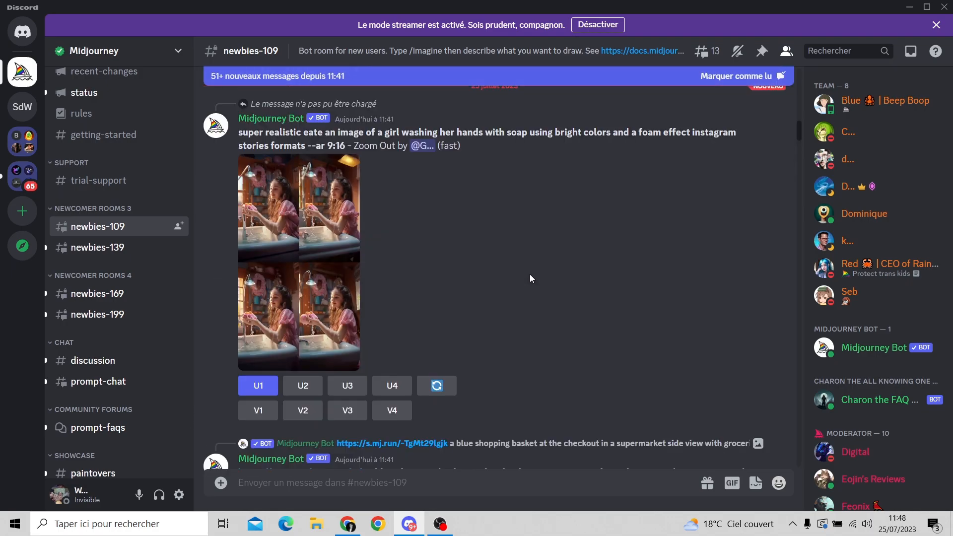
{"action": "left_click_drag", "start_coordinate": [801, 142], "coordinate": [785, 495]}
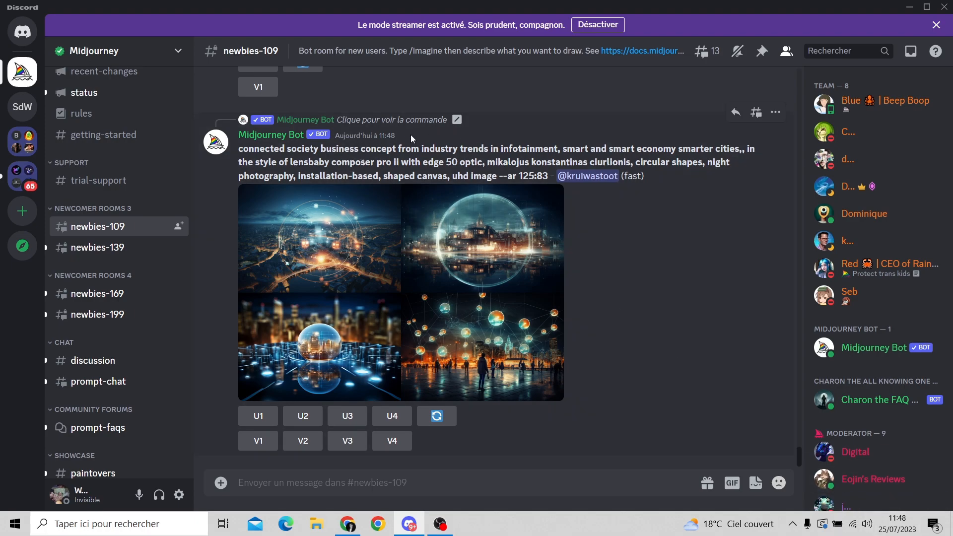
{"action": "scroll", "coordinate": [596, 269], "scroll_direction": "up", "scroll_amount": 9}
{"action": "scroll", "coordinate": [597, 270], "scroll_direction": "up", "scroll_amount": 7}
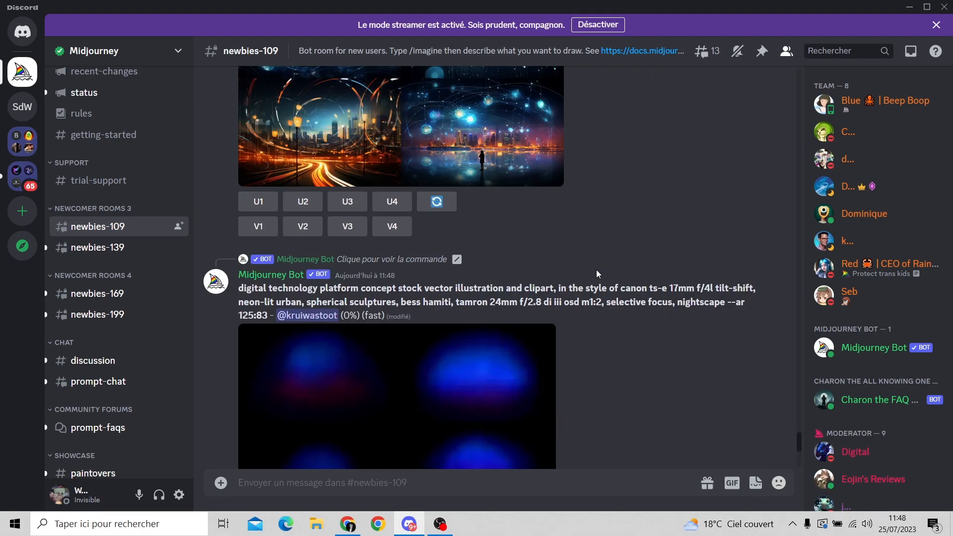
{"action": "scroll", "coordinate": [596, 269], "scroll_direction": "down", "scroll_amount": 16}
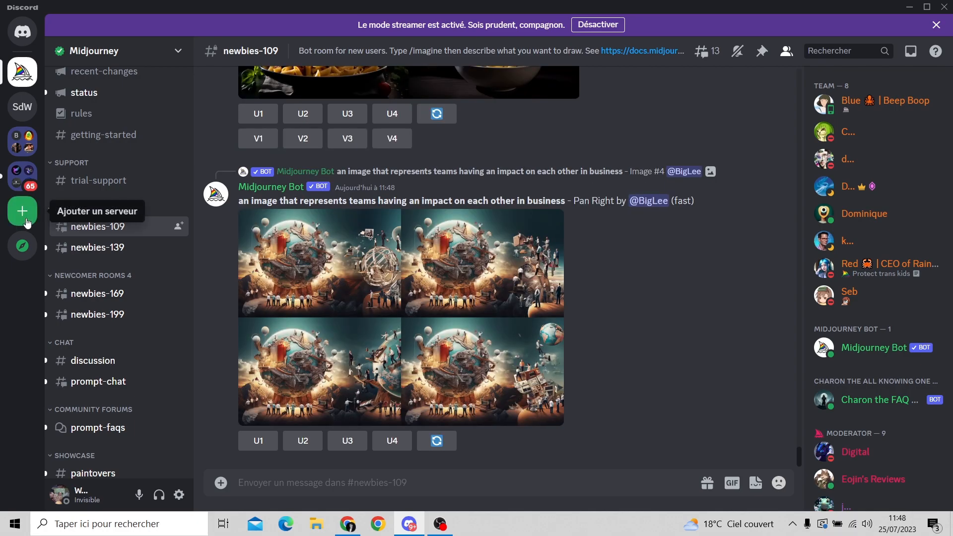
Create a new personal Discord server for friends and yourself, named Serveur X.
{"action": "left_click", "coordinate": [23, 217]}
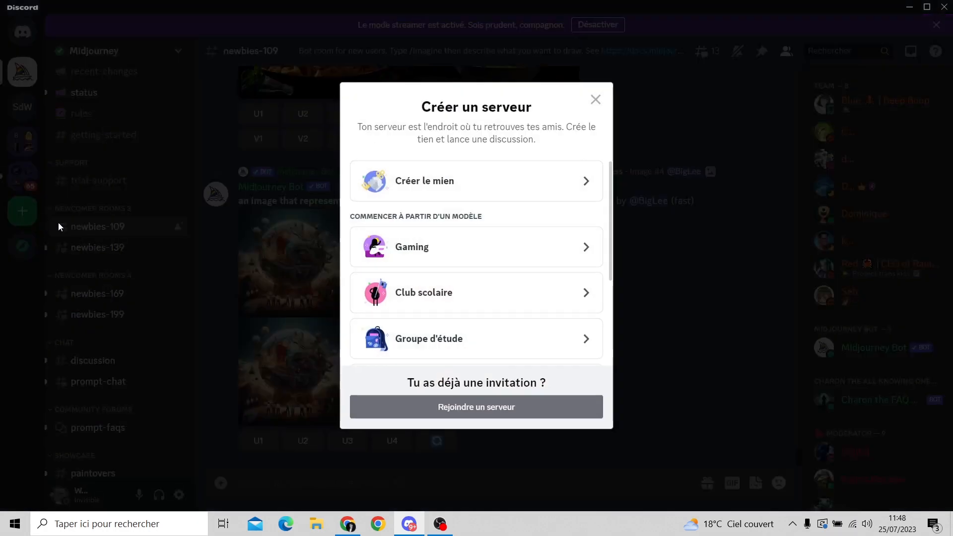
{"action": "left_click", "coordinate": [475, 193]}
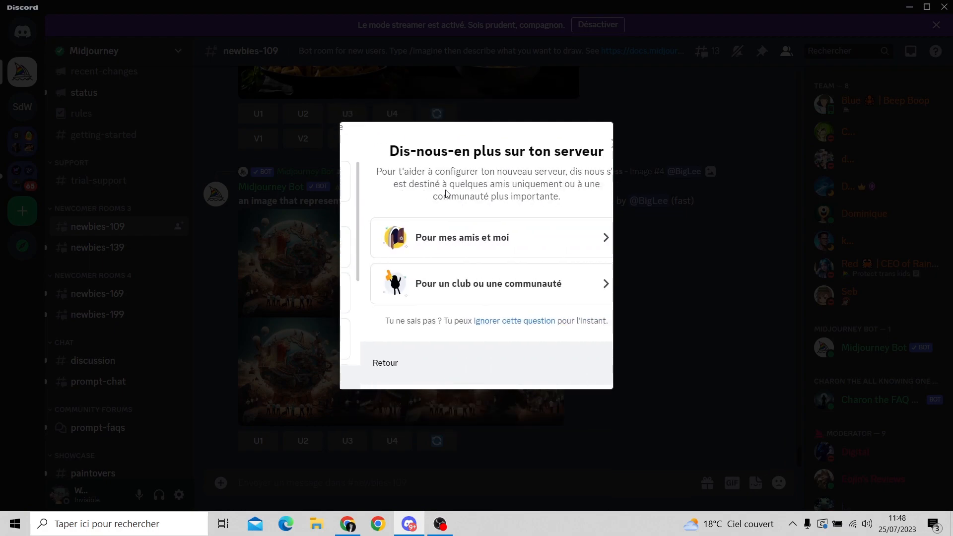
{"action": "left_click", "coordinate": [526, 243]}
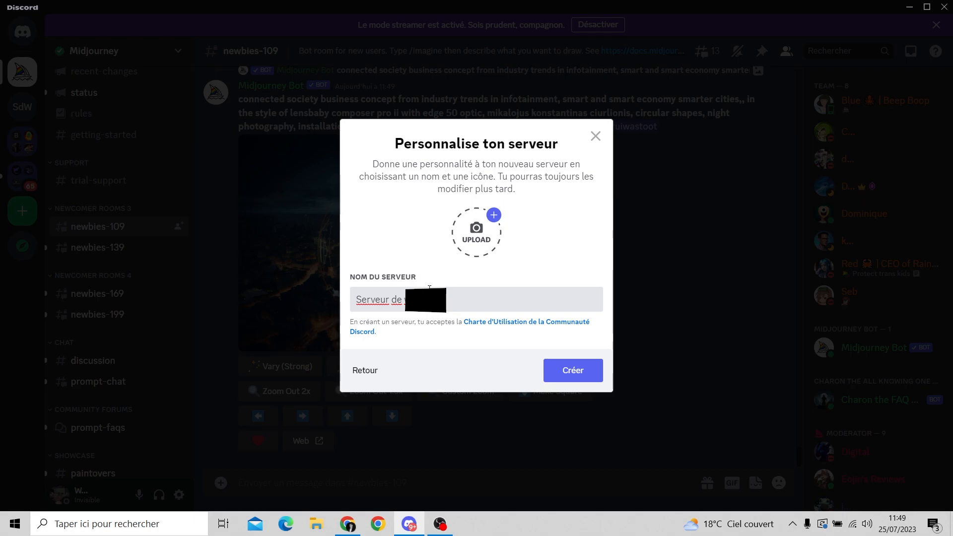
{"action": "key", "text": "BackSpace"}
{"action": "key", "text": "BackSpace"}
{"action": "key", "text": "BackSpace"}
{"action": "key", "text": "BackSpace"}
{"action": "type", "text": "X"}
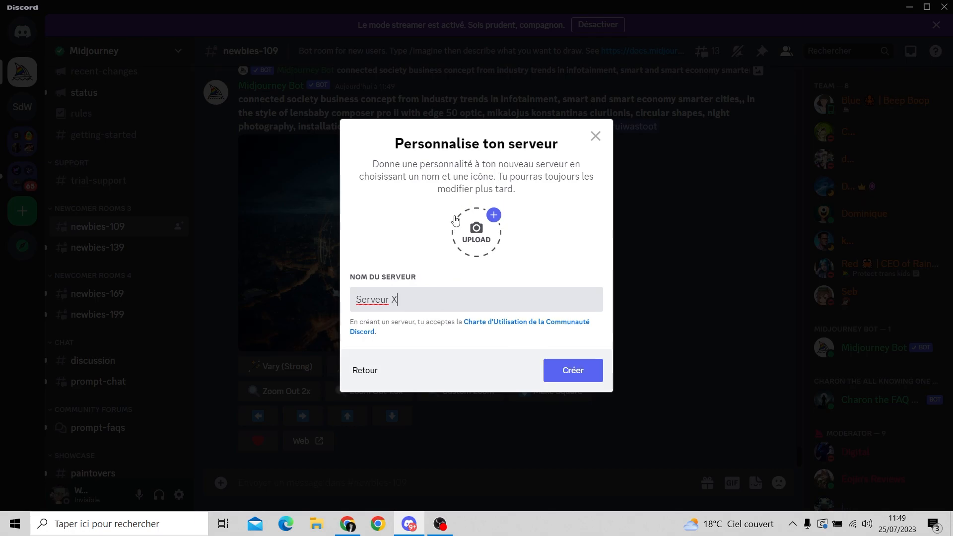
{"action": "left_click", "coordinate": [574, 373]}
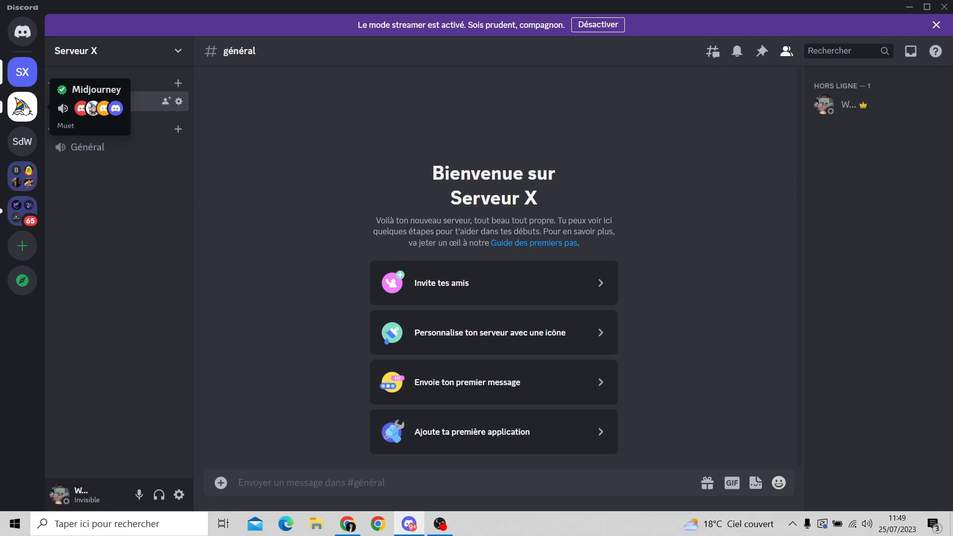
{"action": "left_click", "coordinate": [23, 107]}
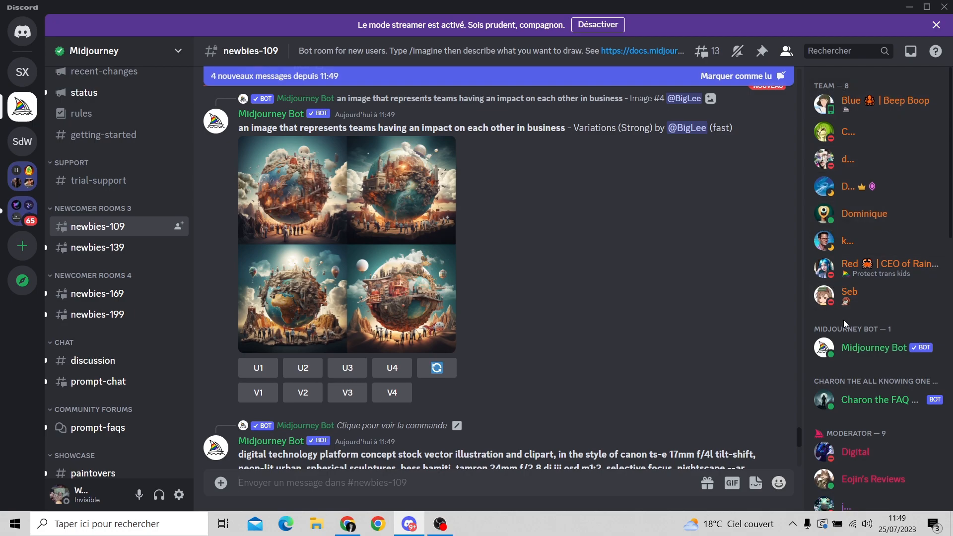
{"action": "right_click", "coordinate": [882, 359]}
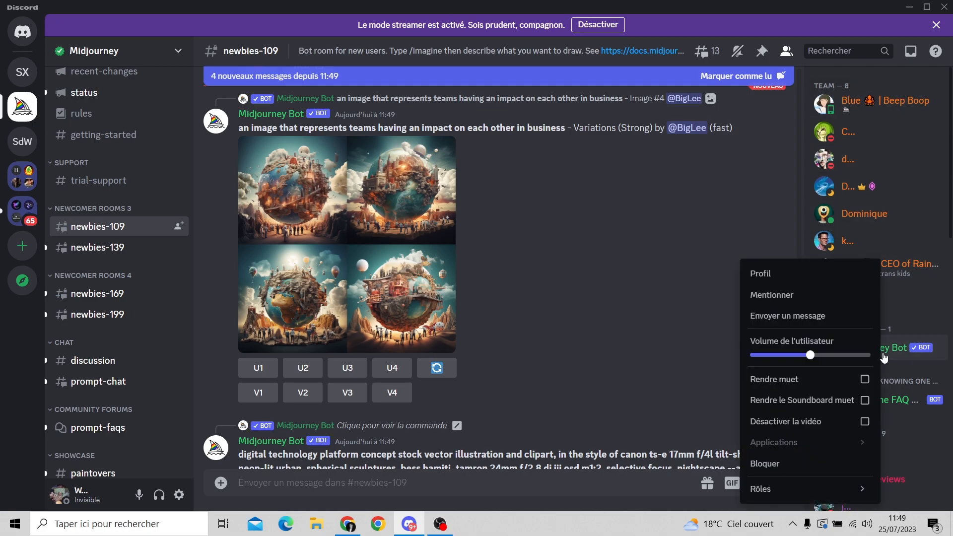
{"action": "right_click", "coordinate": [892, 354]}
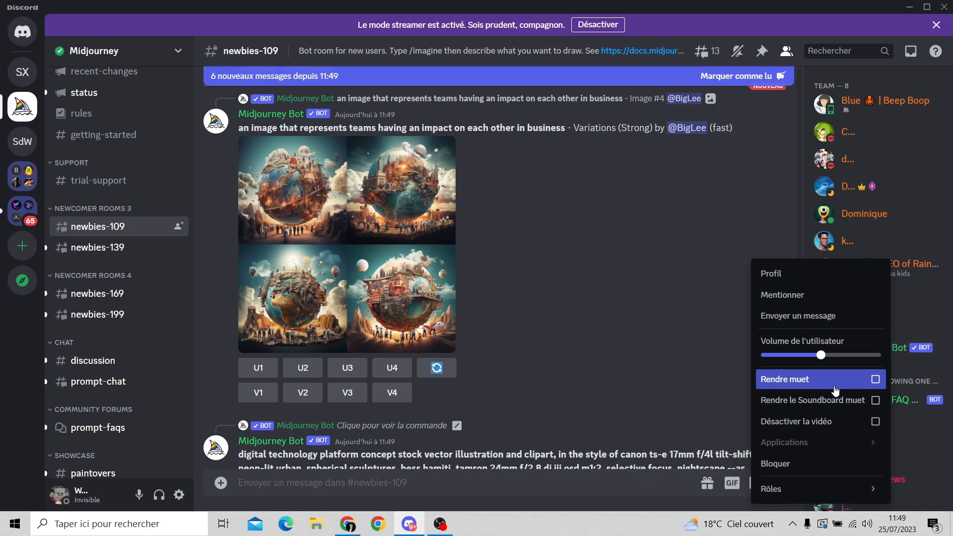
{"action": "mouse_move", "coordinate": [832, 489]}
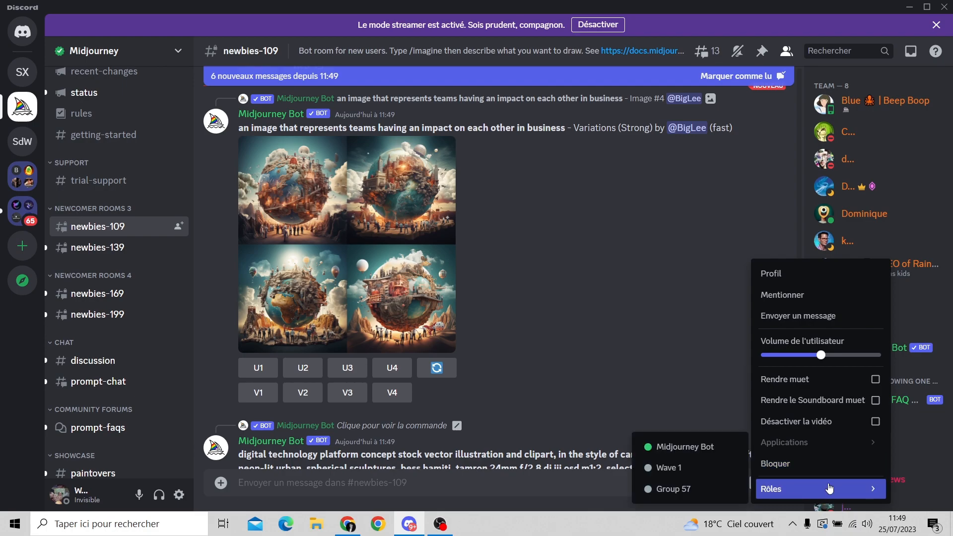
{"action": "left_click", "coordinate": [906, 350]}
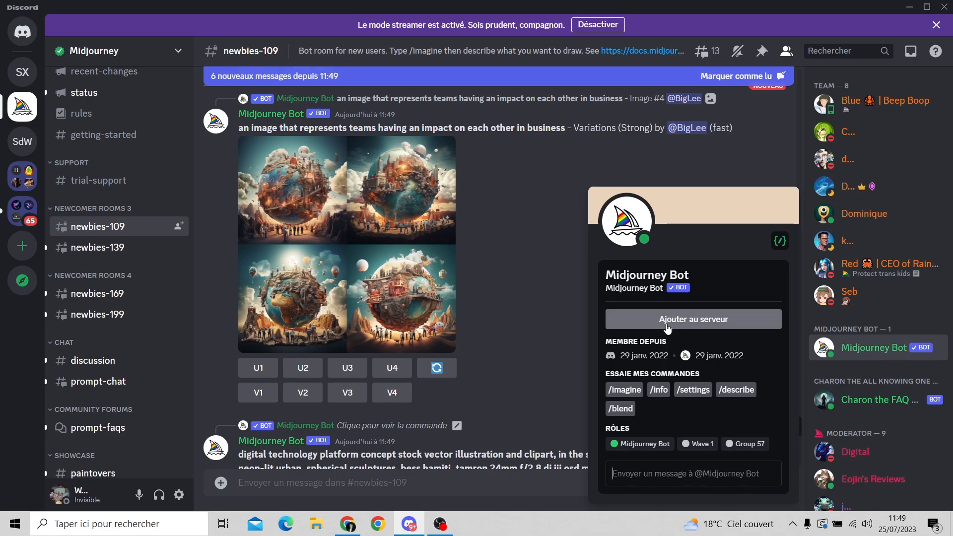
Add the Midjourney Bot to Serveur X, authorize all its requested permissions, and go to that server.
{"action": "left_click", "coordinate": [697, 323]}
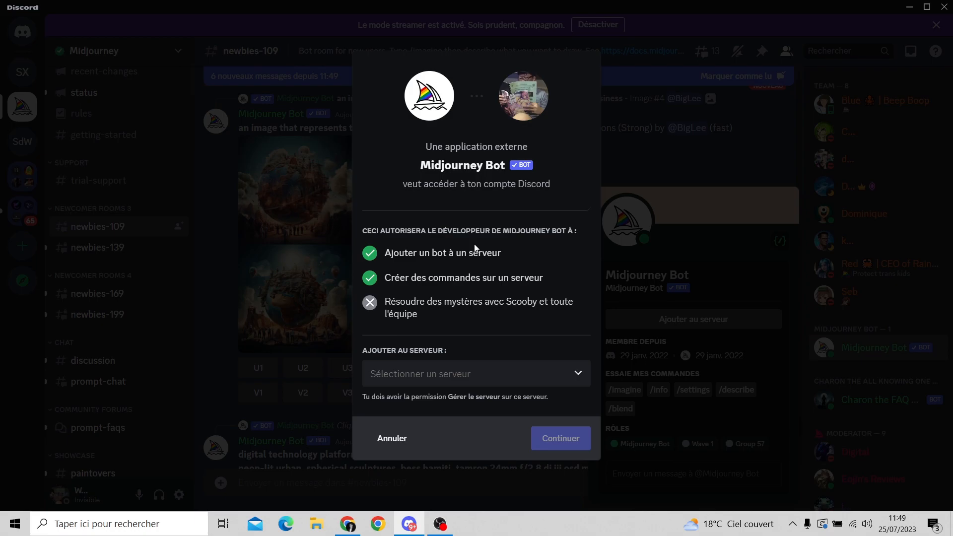
{"action": "left_click", "coordinate": [528, 381]}
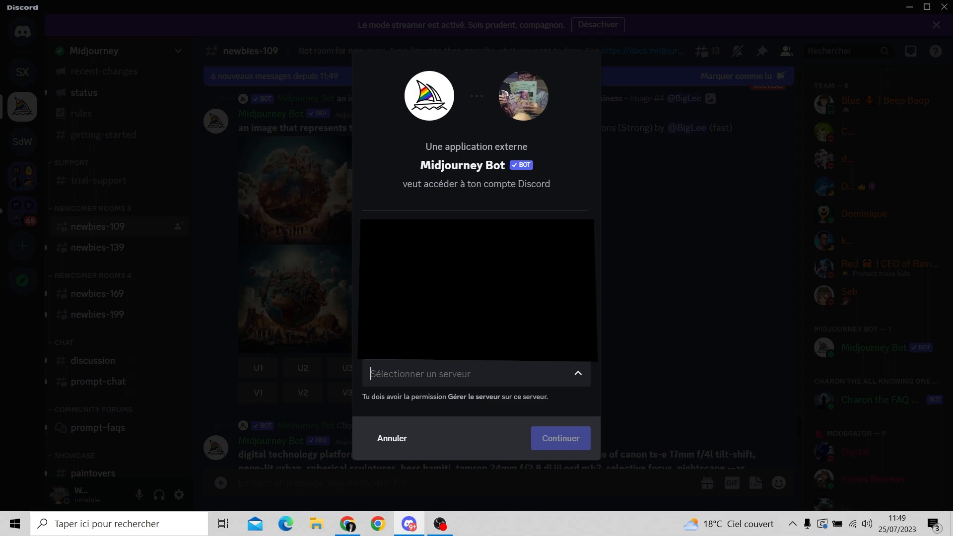
{"action": "left_click", "coordinate": [431, 349]}
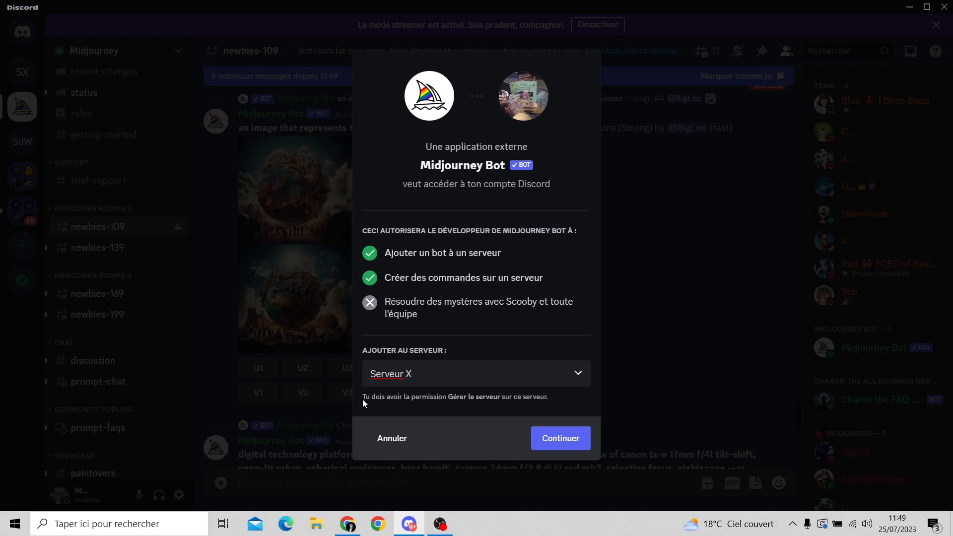
{"action": "left_click", "coordinate": [570, 444]}
{"action": "scroll", "coordinate": [450, 266], "scroll_direction": "down", "scroll_amount": 2}
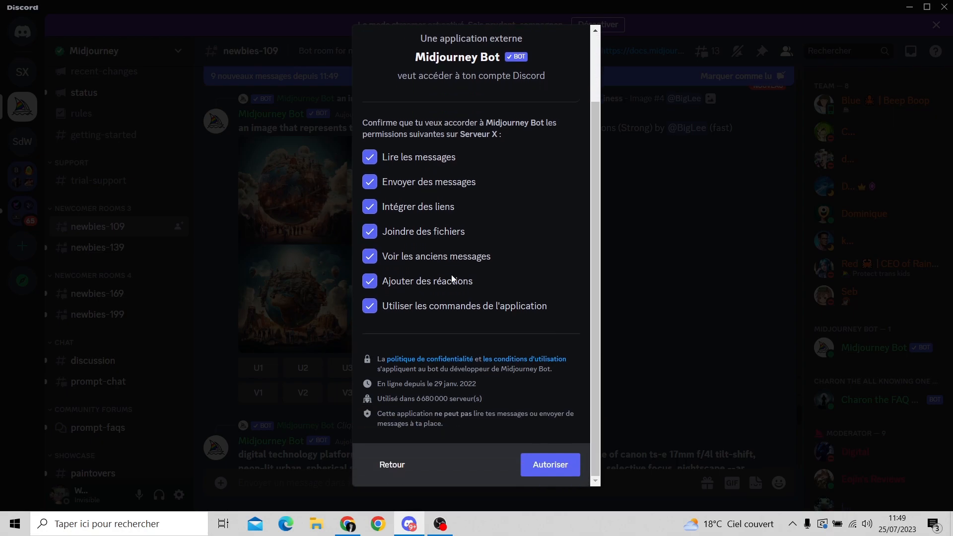
{"action": "left_click", "coordinate": [545, 470]}
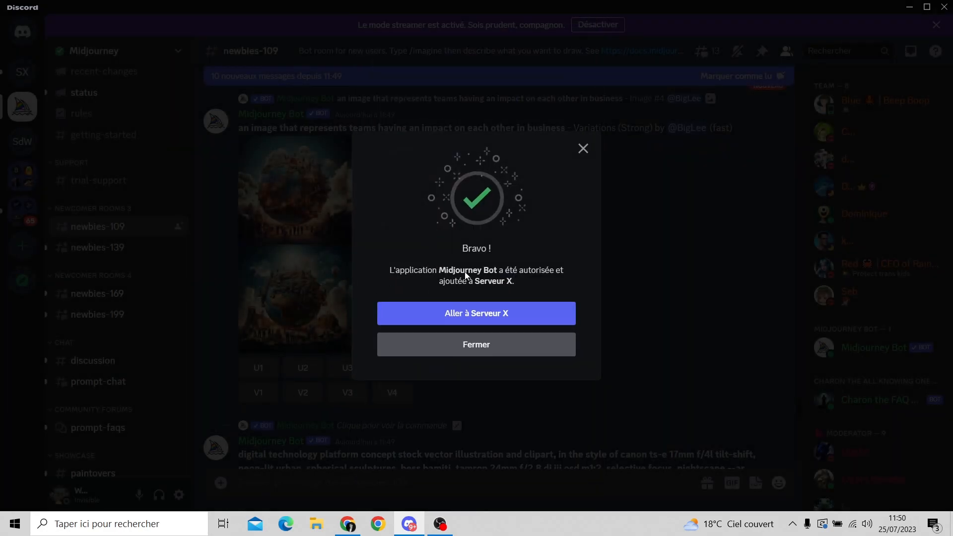
{"action": "left_click", "coordinate": [484, 318]}
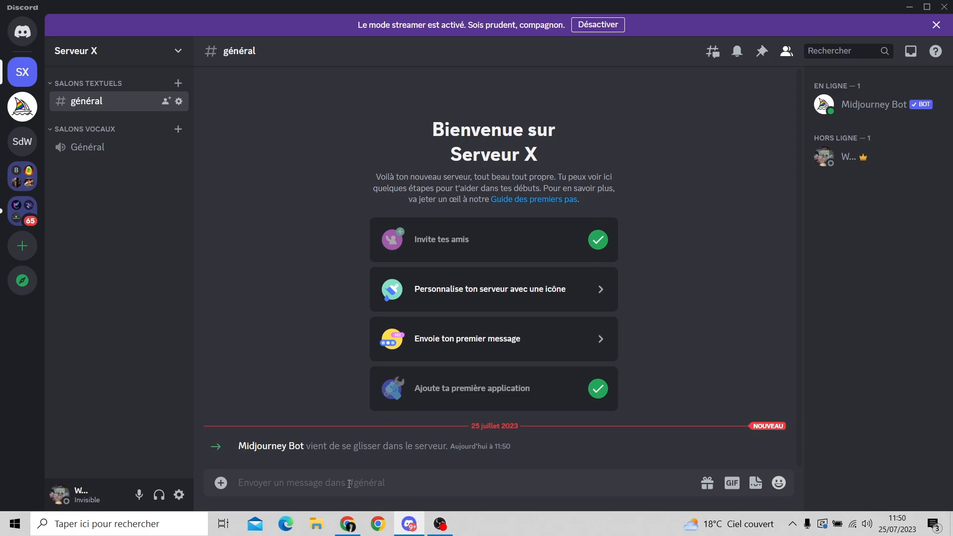
Switch to Chrome and examine the costs and features in the Midjourney subscription plan comparison.
{"action": "left_click", "coordinate": [356, 526]}
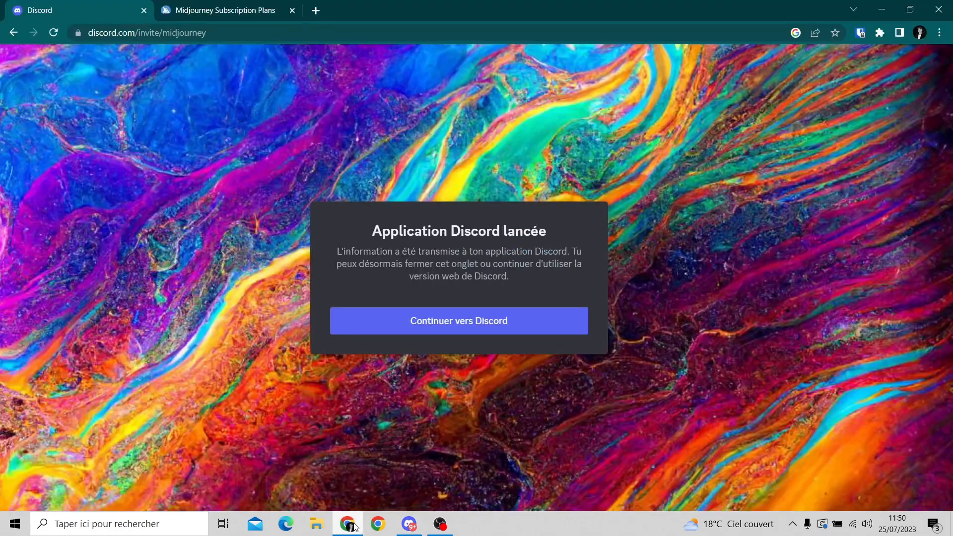
{"action": "left_click", "coordinate": [230, 5]}
{"action": "scroll", "coordinate": [456, 203], "scroll_direction": "up", "scroll_amount": 3}
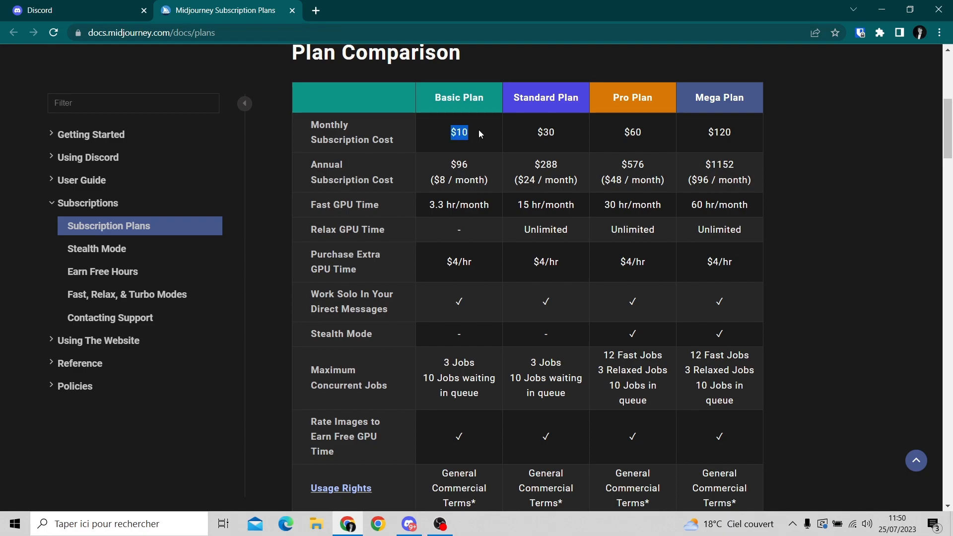
{"action": "scroll", "coordinate": [472, 143], "scroll_direction": "down", "scroll_amount": 3}
{"action": "scroll", "coordinate": [463, 145], "scroll_direction": "up", "scroll_amount": 3}
{"action": "scroll", "coordinate": [455, 134], "scroll_direction": "down", "scroll_amount": 3}
Examine the Basic Plan's usage rights in the comparison table and review the plans again.
{"action": "left_click_drag", "start_coordinate": [441, 330], "coordinate": [471, 363]}
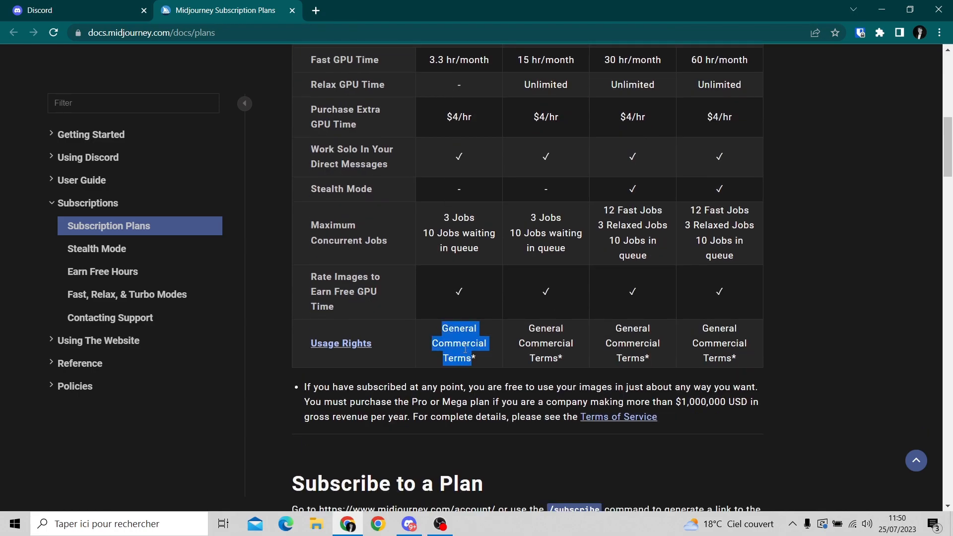
{"action": "left_click", "coordinate": [465, 349]}
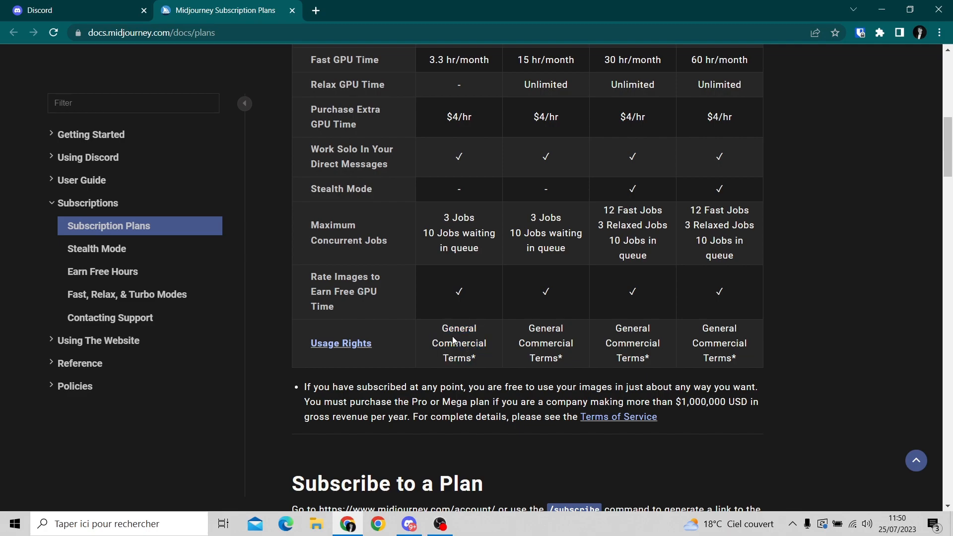
{"action": "left_click_drag", "start_coordinate": [486, 344], "coordinate": [432, 334]}
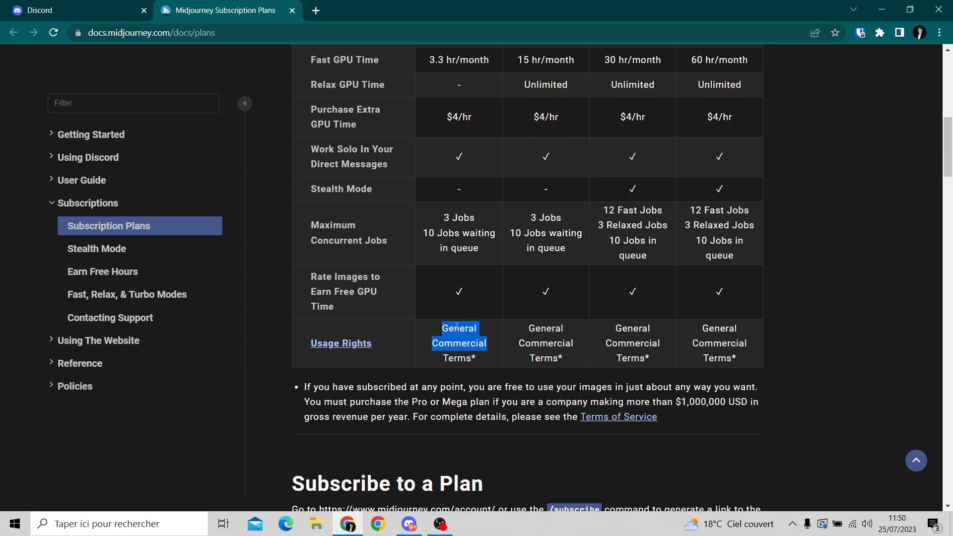
{"action": "scroll", "coordinate": [477, 316], "scroll_direction": "up", "scroll_amount": 3}
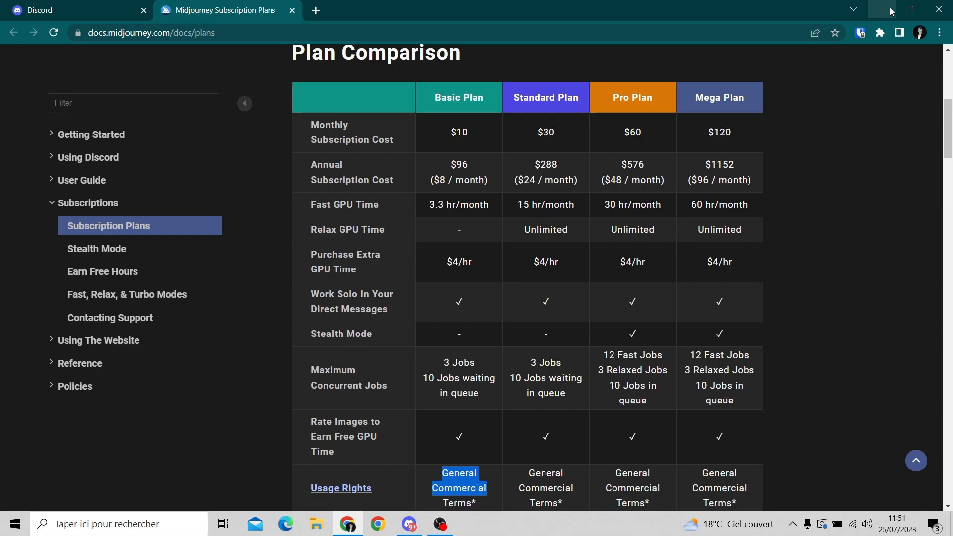
{"action": "scroll", "coordinate": [439, 319], "scroll_direction": "down", "scroll_amount": 3}
{"action": "scroll", "coordinate": [438, 320], "scroll_direction": "up", "scroll_amount": 3}
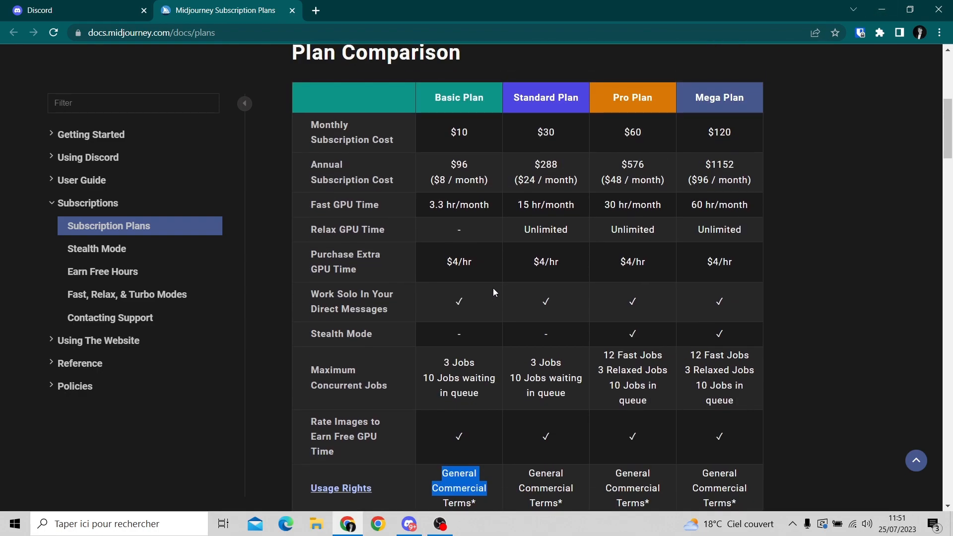
Switch to Discord and generate images in Serveur X with /imagine, using the prompt "une pomme verte dans une assiette".
{"action": "left_click", "coordinate": [883, 10]}
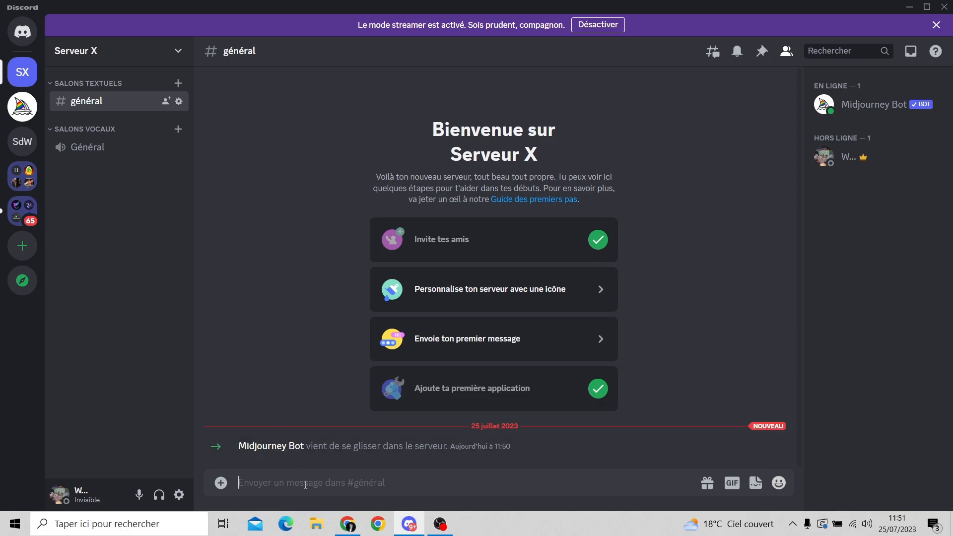
{"action": "type", "text": "/"}
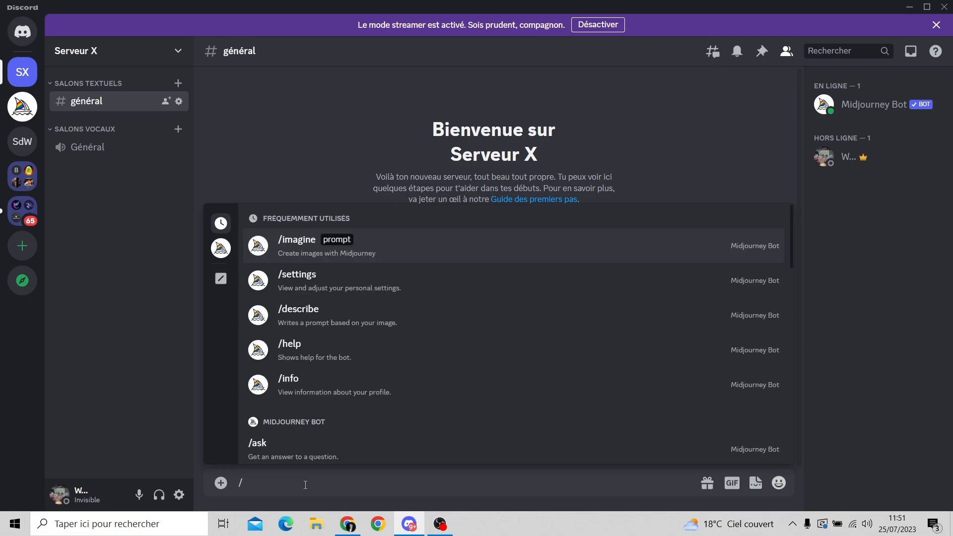
{"action": "type", "text": "imagine"}
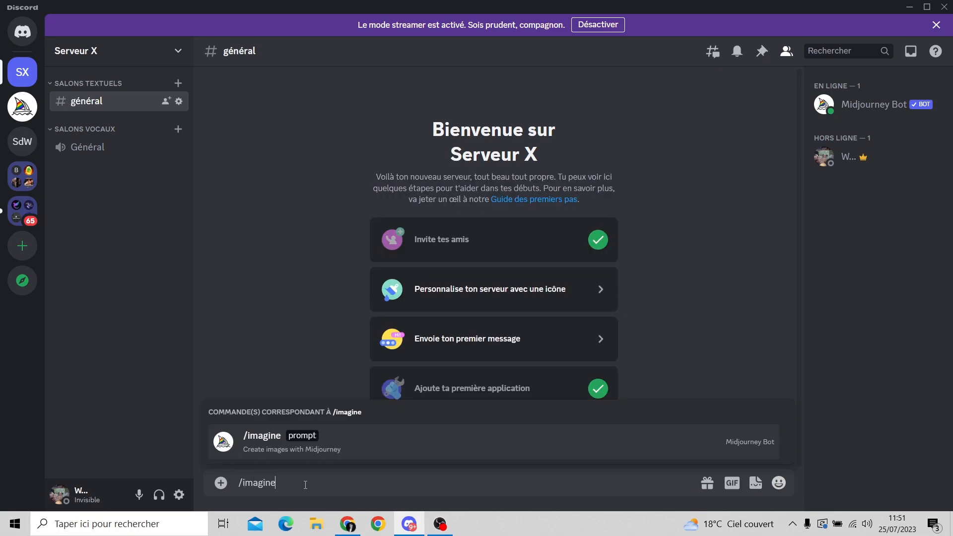
{"action": "key", "text": "Tab"}
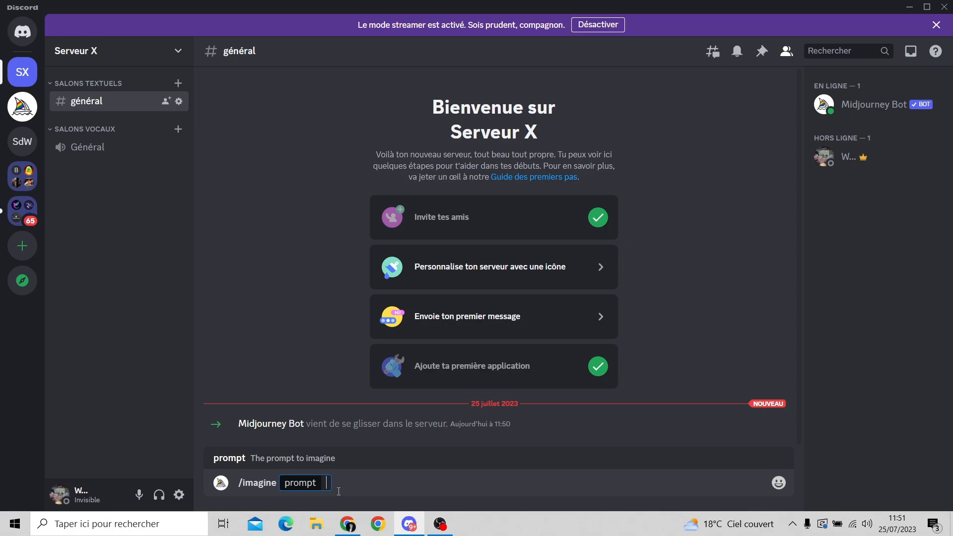
{"action": "type", "text": "une pomme ver"}
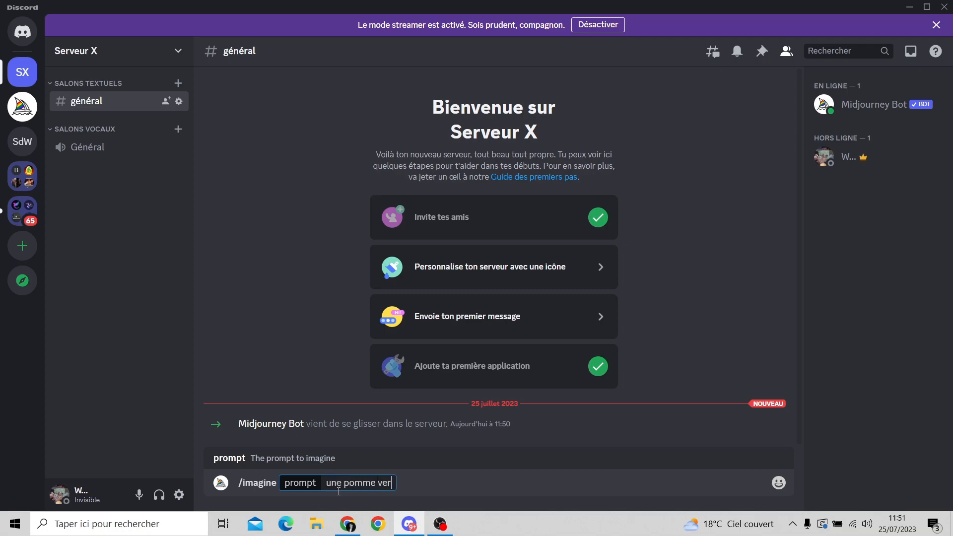
{"action": "type", "text": "te dans une assiette"}
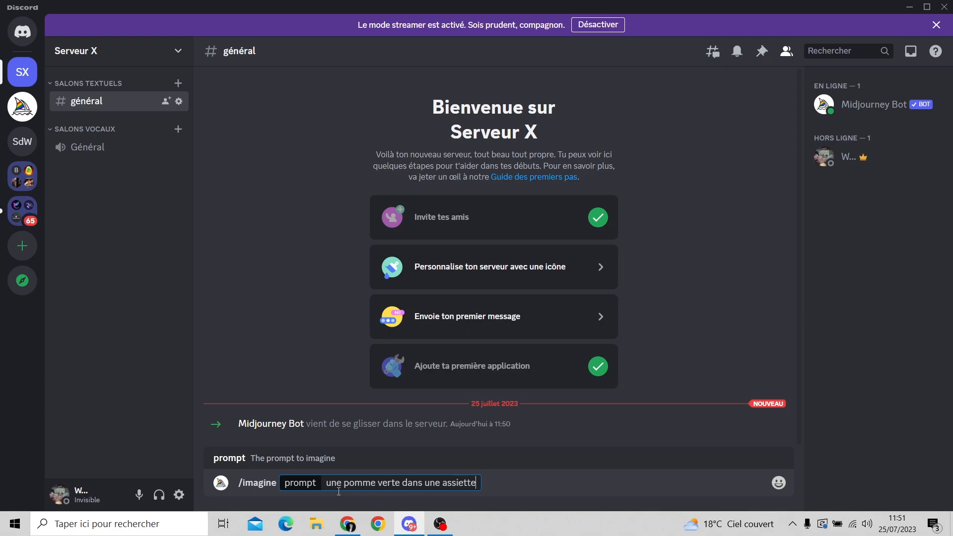
{"action": "key", "text": "Return"}
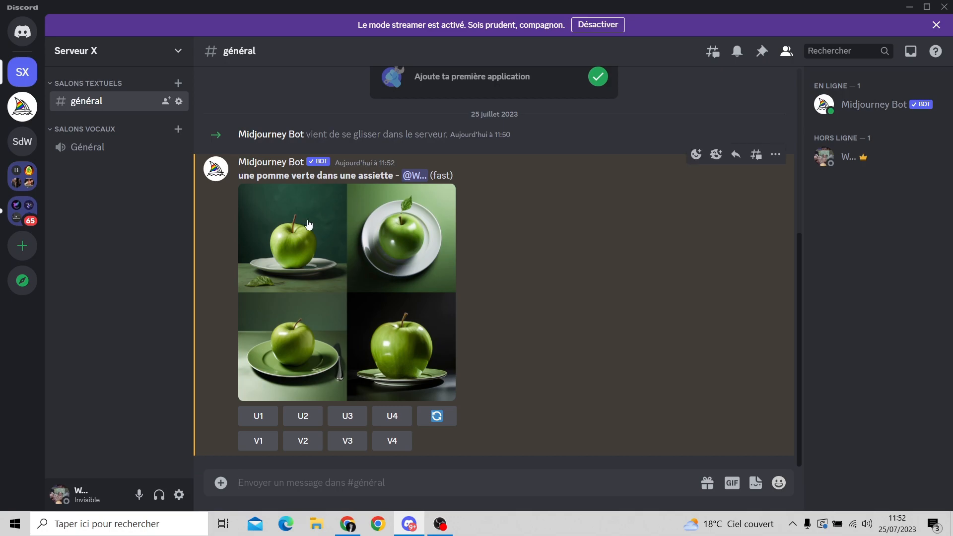
View the generated apple grid enlarged, close the preview, and upscale the second image.
{"action": "left_click", "coordinate": [332, 271]}
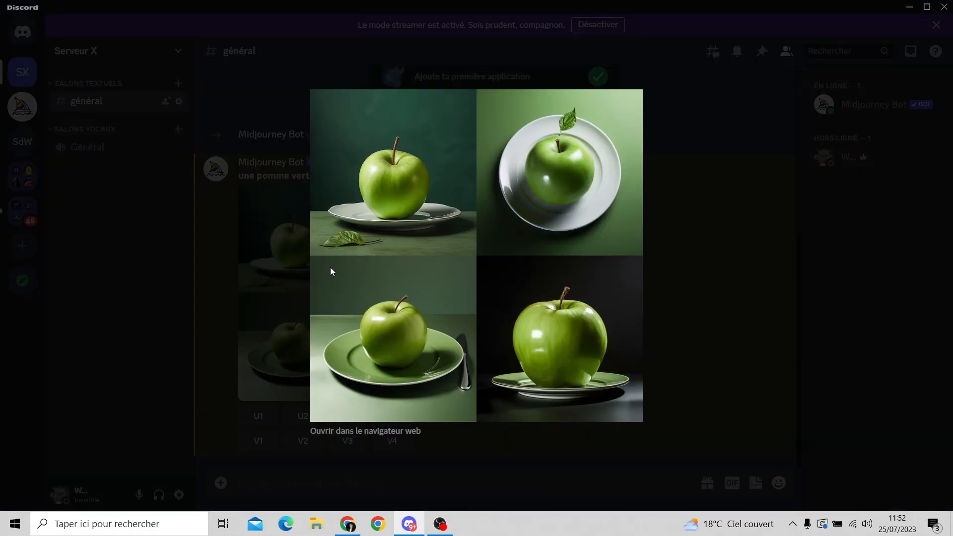
{"action": "left_click", "coordinate": [683, 276]}
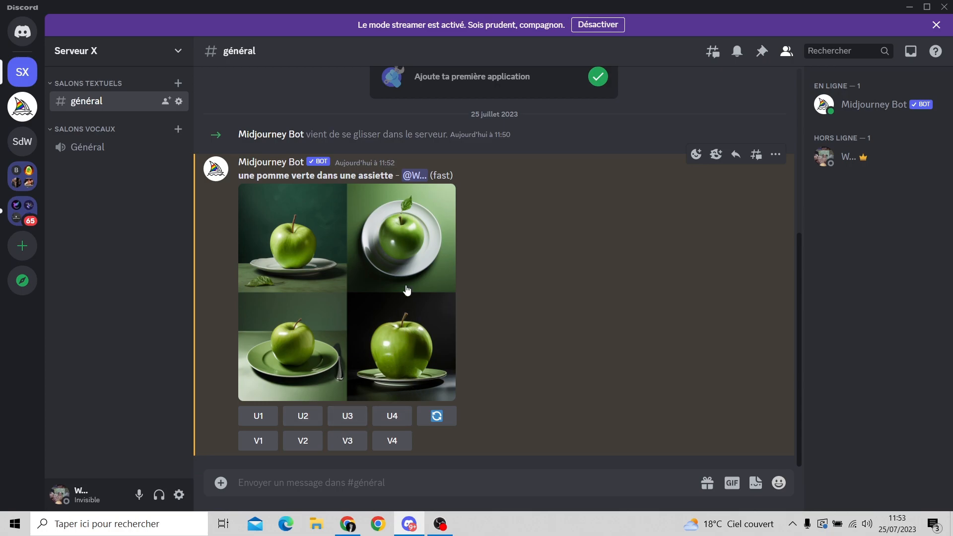
{"action": "left_click", "coordinate": [297, 426]}
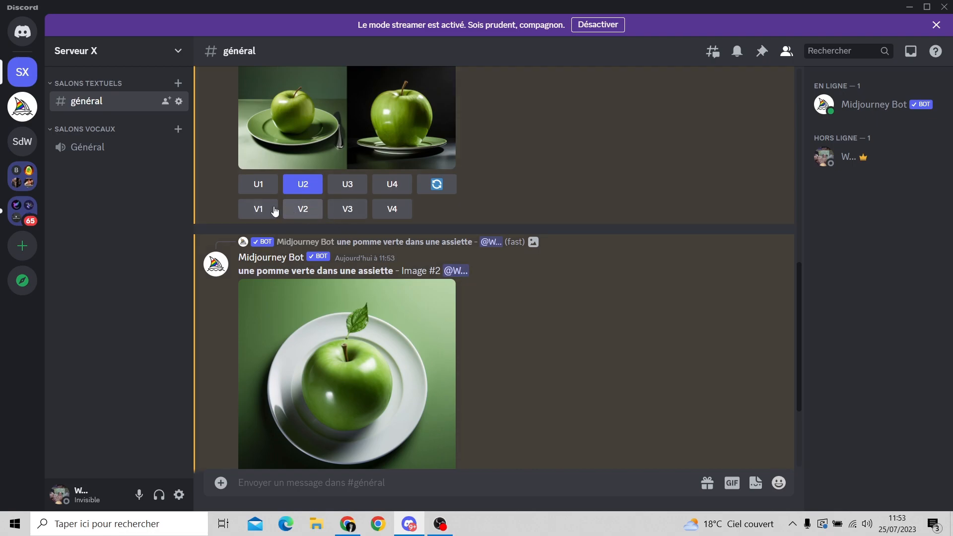
Request variations of the original grid's second image, submitting the remix prompt "une pomme verte dans une assiette" as is.
{"action": "scroll", "coordinate": [394, 216], "scroll_direction": "up", "scroll_amount": 3}
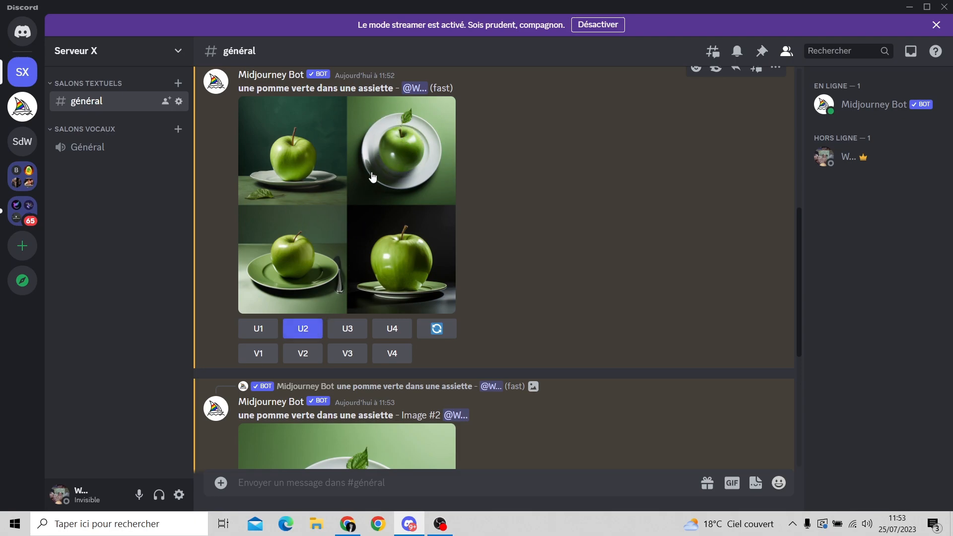
{"action": "left_click", "coordinate": [309, 356]}
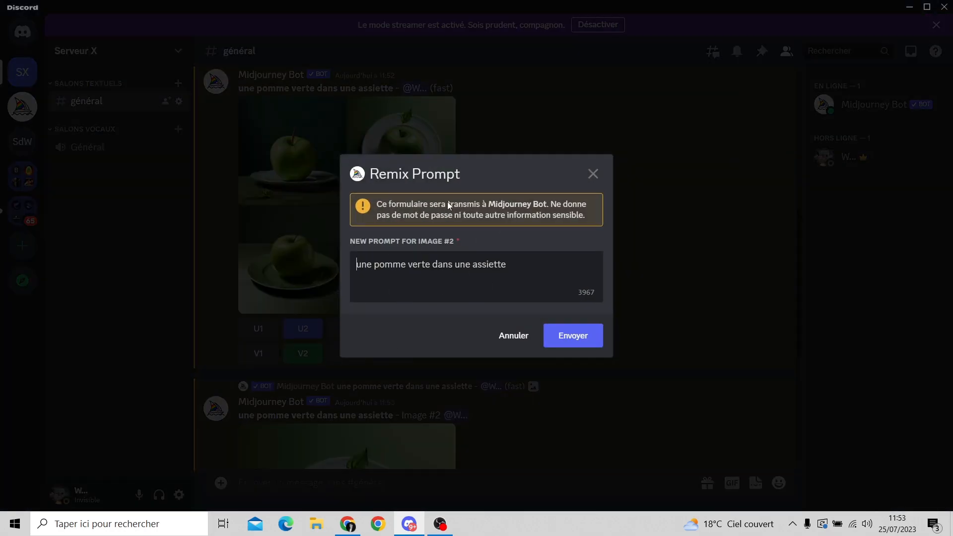
{"action": "left_click", "coordinate": [559, 336]}
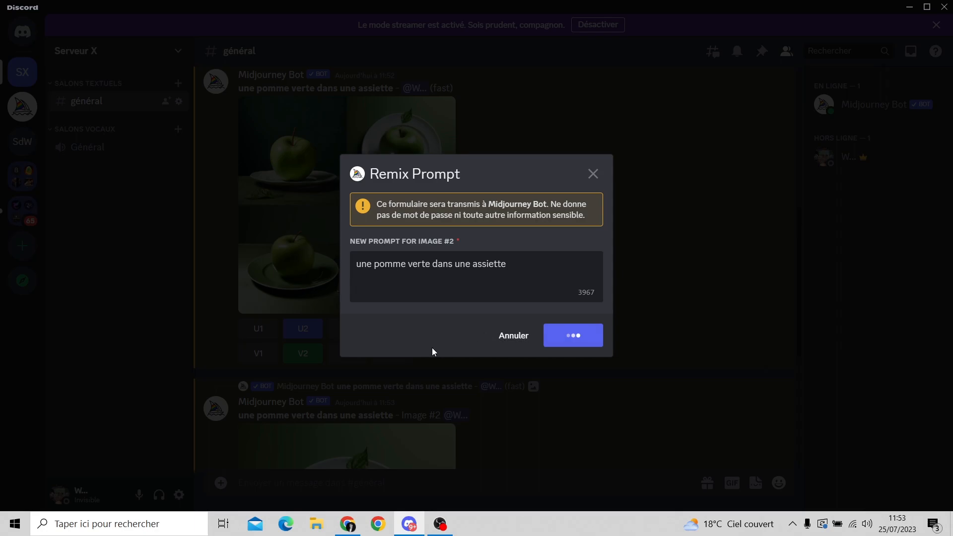
{"action": "scroll", "coordinate": [521, 268], "scroll_direction": "down", "scroll_amount": 5}
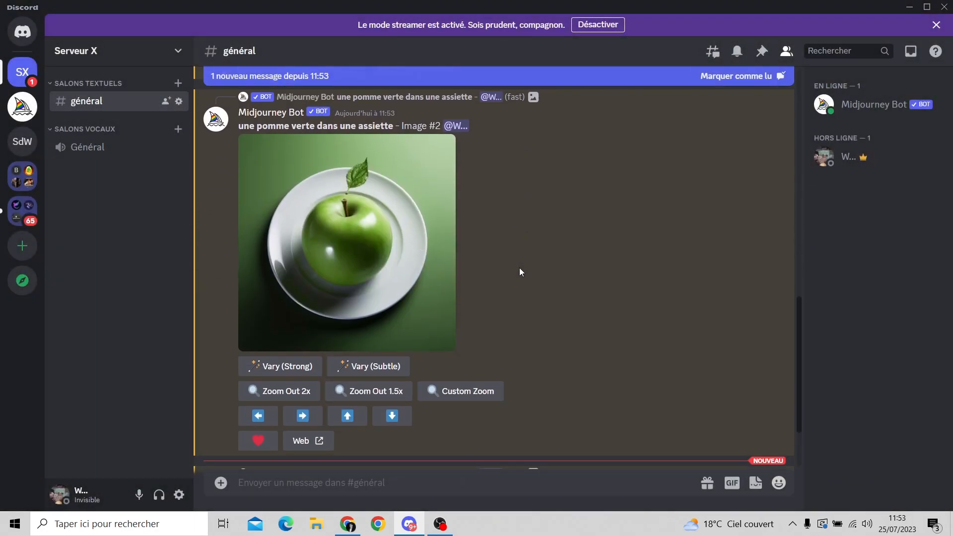
{"action": "scroll", "coordinate": [519, 272], "scroll_direction": "down", "scroll_amount": 2}
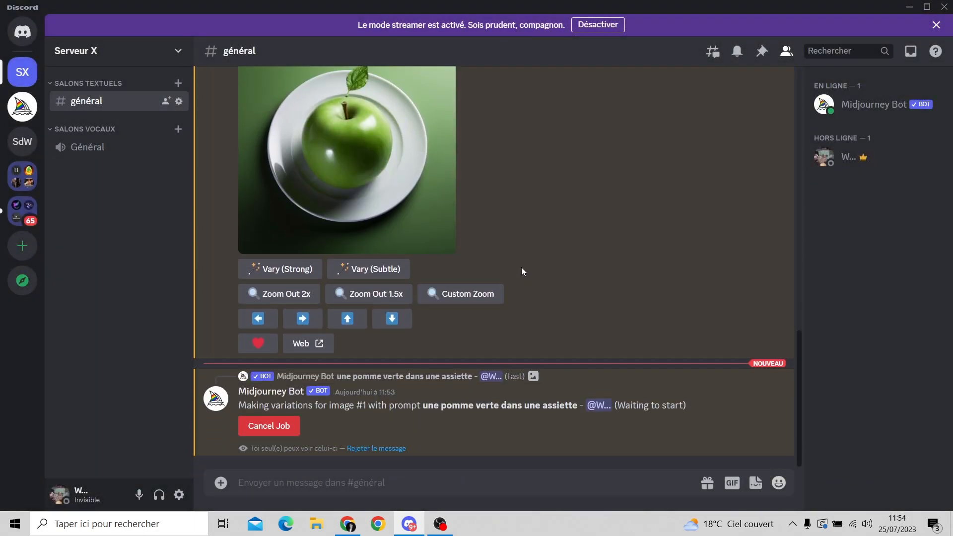
Examine the original apple grid, the upscaled second image and the progress of the variations job.
{"action": "scroll", "coordinate": [522, 268], "scroll_direction": "up", "scroll_amount": 6}
{"action": "scroll", "coordinate": [524, 271], "scroll_direction": "up", "scroll_amount": 1}
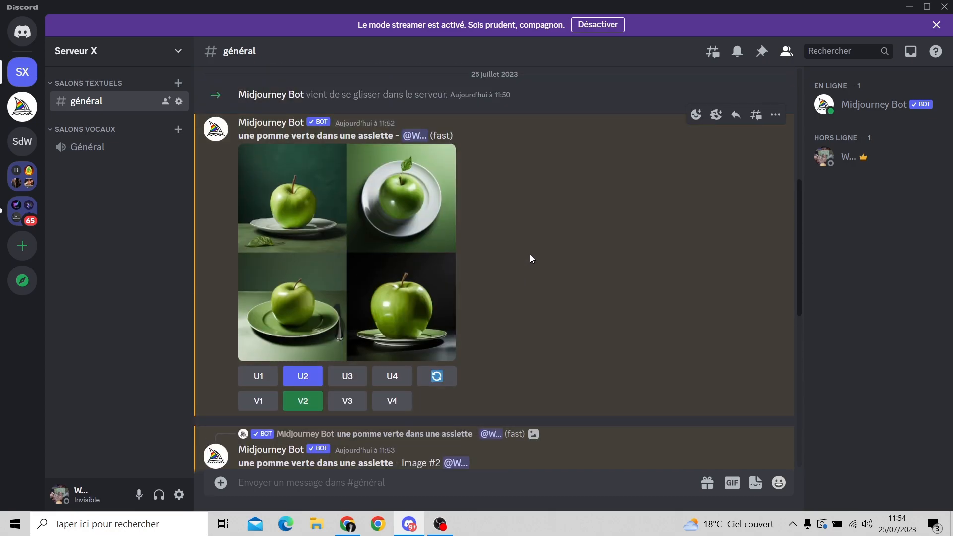
{"action": "scroll", "coordinate": [529, 255], "scroll_direction": "down", "scroll_amount": 7}
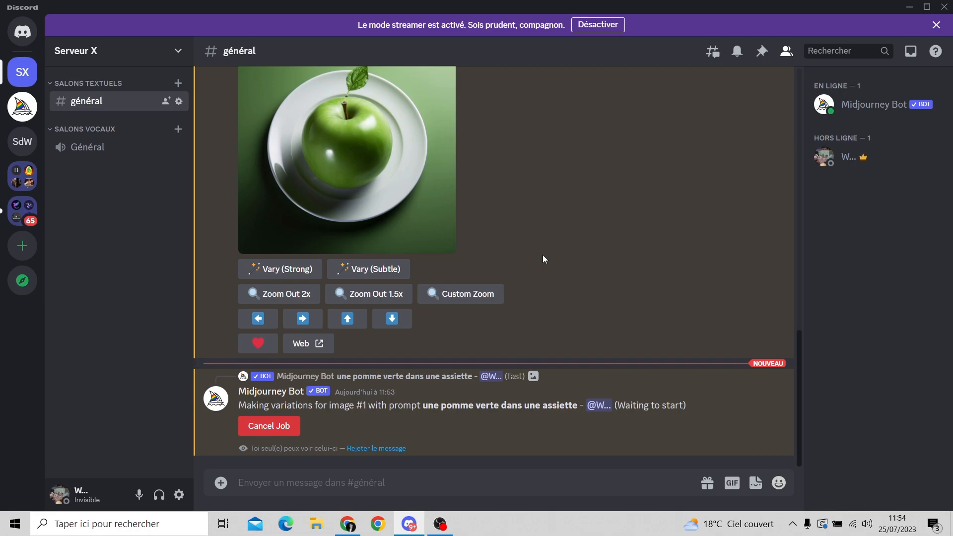
{"action": "scroll", "coordinate": [496, 259], "scroll_direction": "up", "scroll_amount": 5}
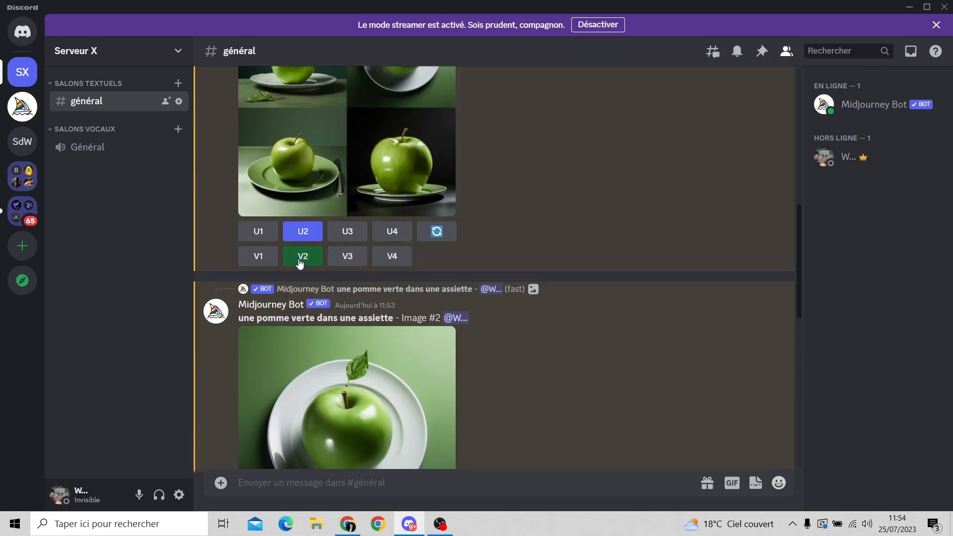
{"action": "scroll", "coordinate": [547, 238], "scroll_direction": "up", "scroll_amount": 3}
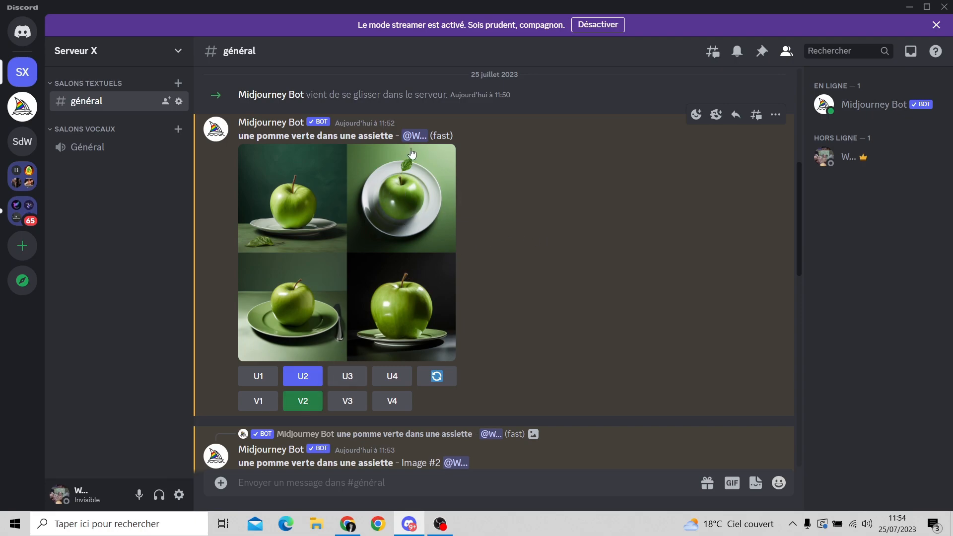
{"action": "scroll", "coordinate": [541, 207], "scroll_direction": "down", "scroll_amount": 6}
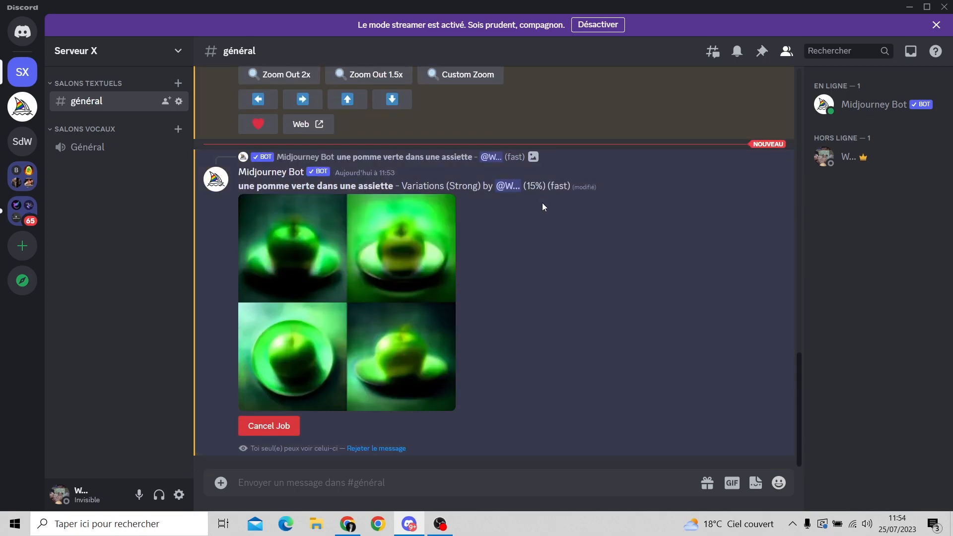
{"action": "scroll", "coordinate": [319, 270], "scroll_direction": "up", "scroll_amount": 8}
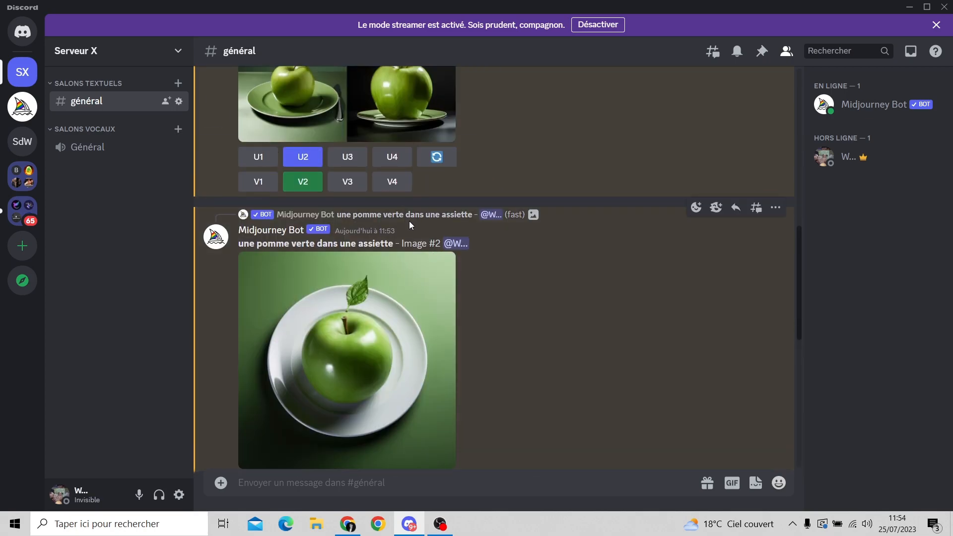
{"action": "scroll", "coordinate": [411, 228], "scroll_direction": "up", "scroll_amount": 3}
{"action": "scroll", "coordinate": [555, 209], "scroll_direction": "down", "scroll_amount": 4}
{"action": "scroll", "coordinate": [555, 208], "scroll_direction": "down", "scroll_amount": 8}
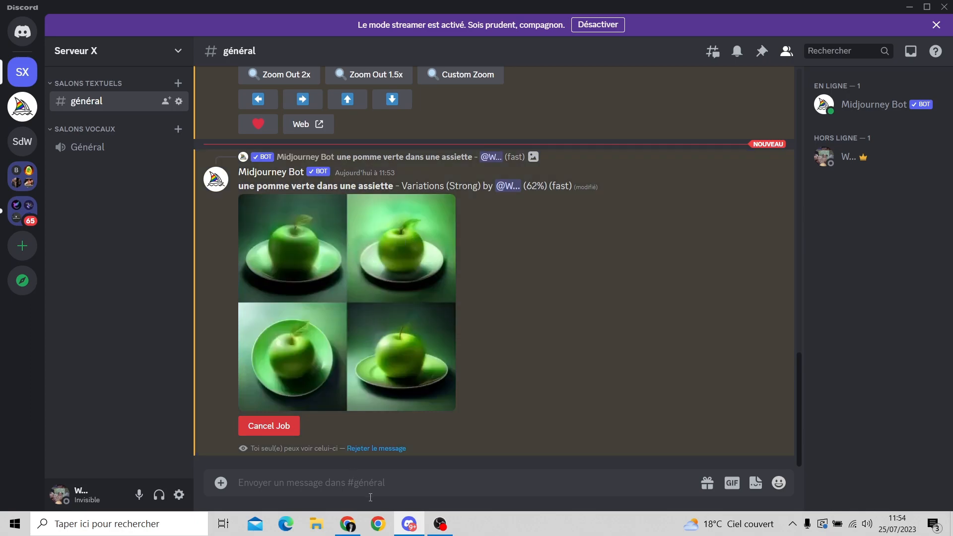
Switch to Chrome and load midjourney.com/home in the tab showing the Discord invite page.
{"action": "mouse_move", "coordinate": [353, 525]}
{"action": "left_click", "coordinate": [352, 471]}
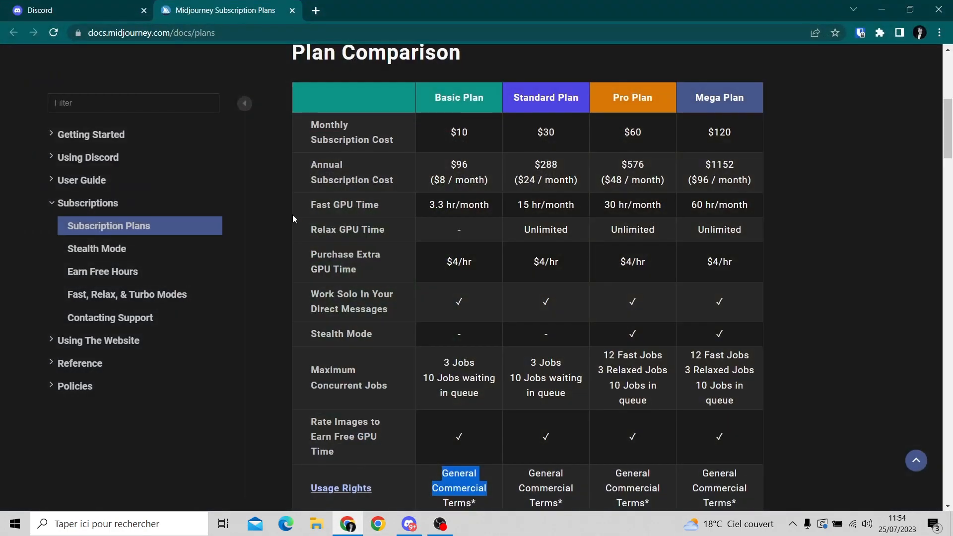
{"action": "scroll", "coordinate": [266, 177], "scroll_direction": "down", "scroll_amount": 15}
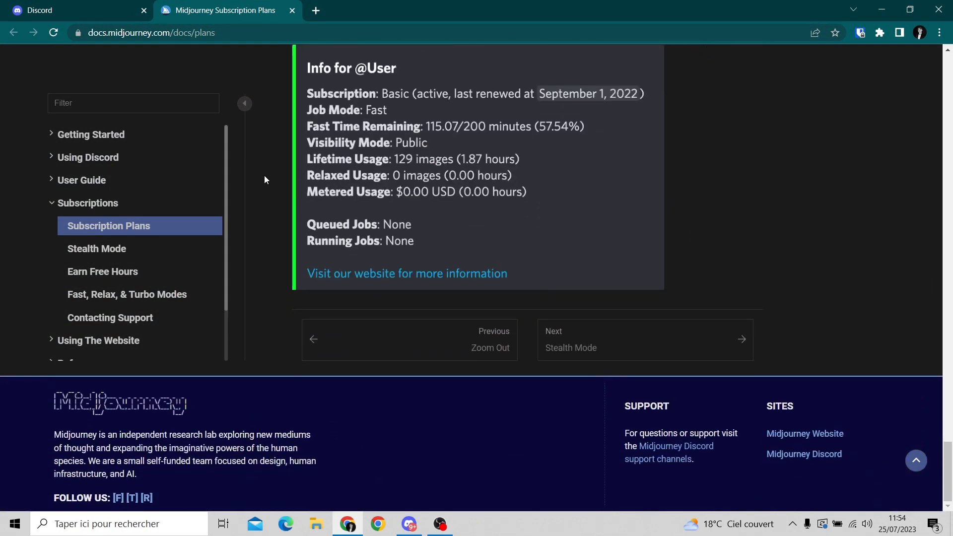
{"action": "left_click", "coordinate": [79, 6]}
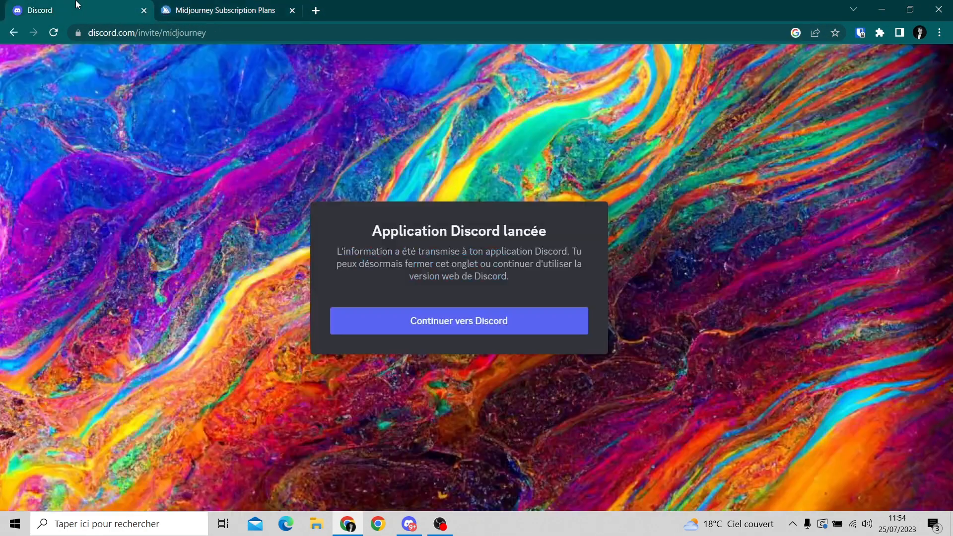
{"action": "left_click", "coordinate": [187, 38]}
{"action": "type", "text": "midjour"}
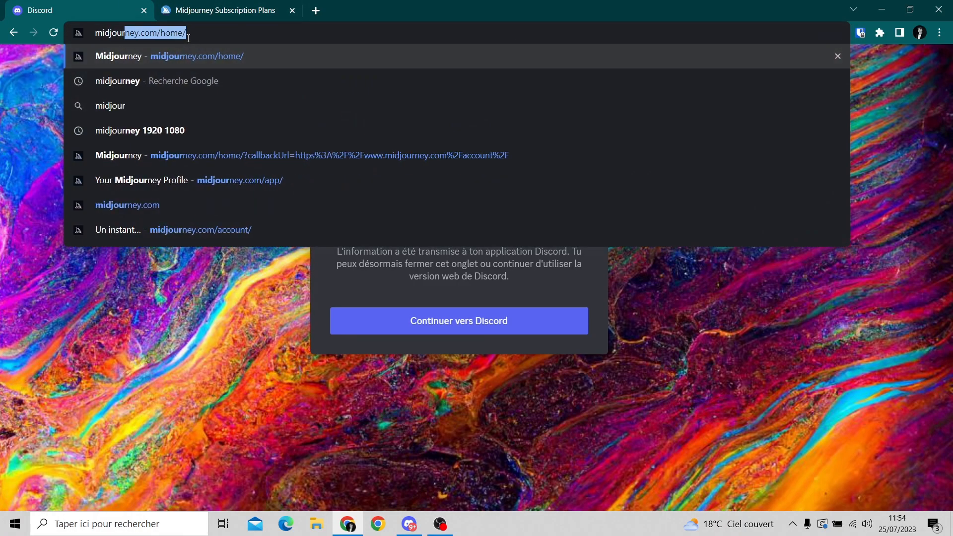
{"action": "key", "text": "Return"}
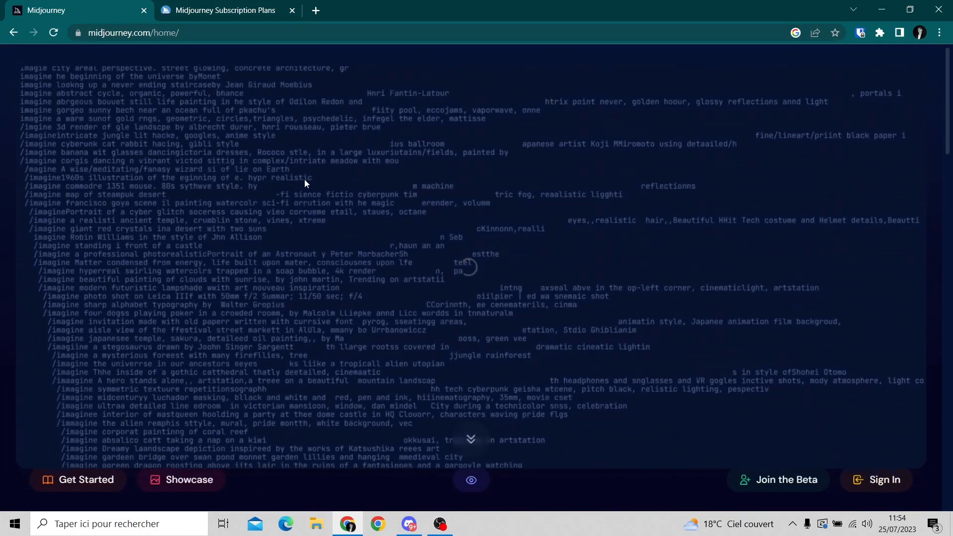
Look through the Midjourney home page, then open and skim the Midjourney documentation.
{"action": "scroll", "coordinate": [306, 178], "scroll_direction": "down", "scroll_amount": 20}
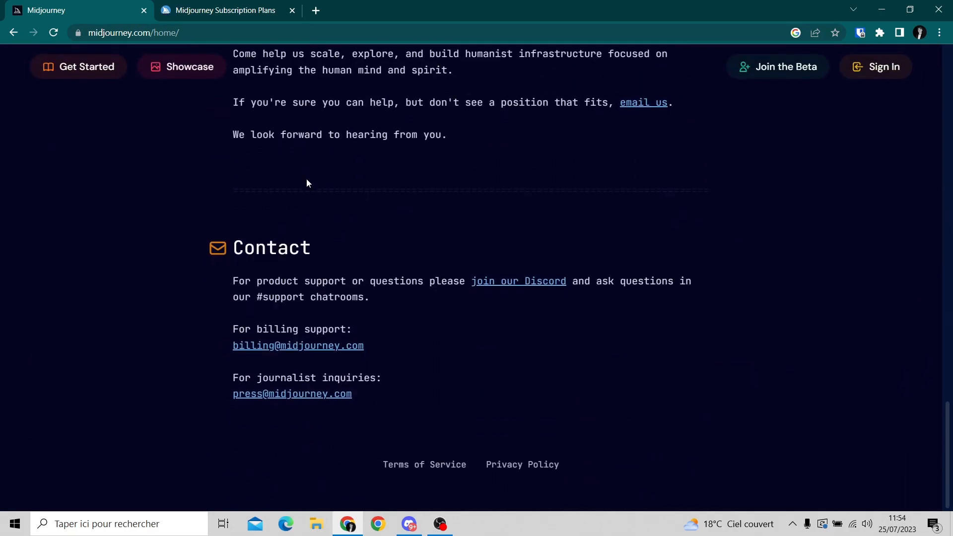
{"action": "scroll", "coordinate": [373, 294], "scroll_direction": "up", "scroll_amount": 8}
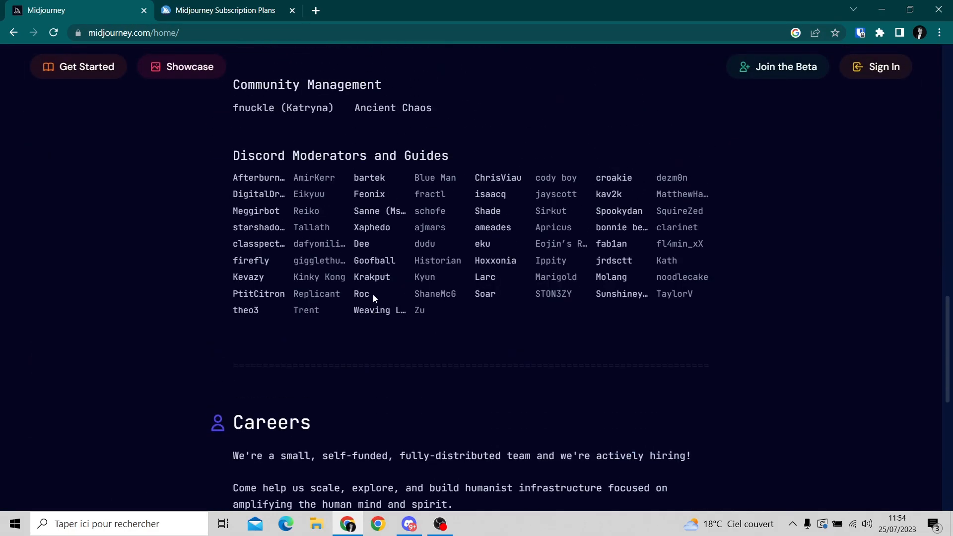
{"action": "scroll", "coordinate": [373, 294], "scroll_direction": "up", "scroll_amount": 15}
{"action": "scroll", "coordinate": [164, 332], "scroll_direction": "down", "scroll_amount": 3}
{"action": "scroll", "coordinate": [284, 257], "scroll_direction": "up", "scroll_amount": 3}
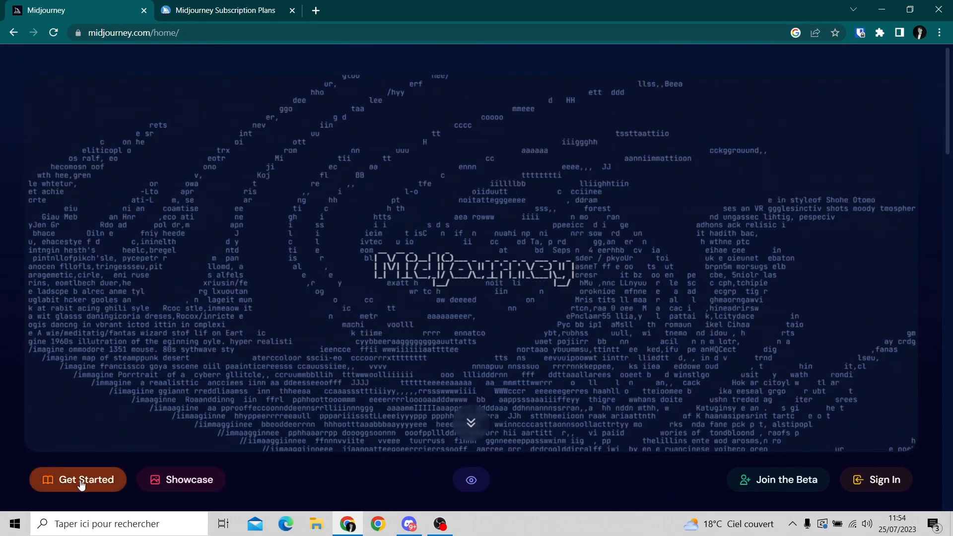
{"action": "left_click", "coordinate": [89, 484]}
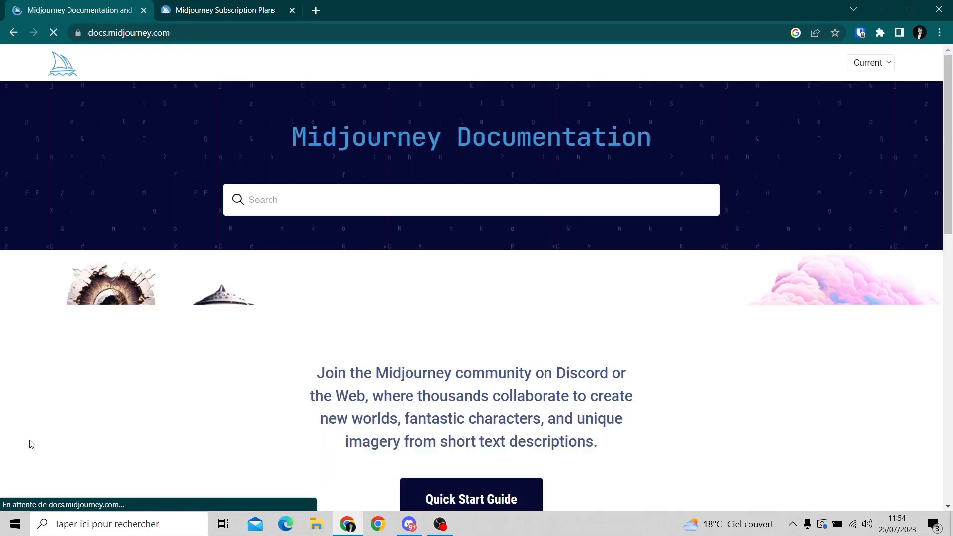
{"action": "scroll", "coordinate": [100, 301], "scroll_direction": "down", "scroll_amount": 5}
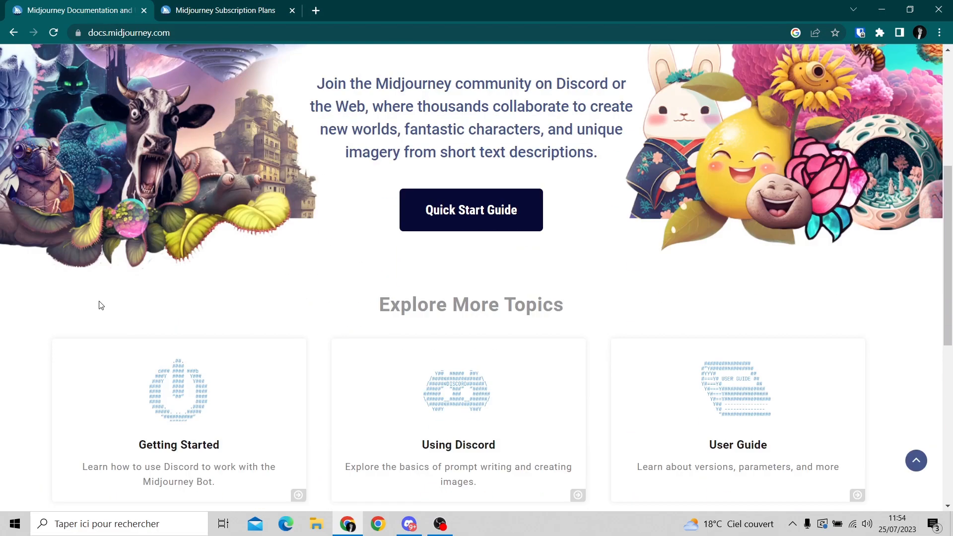
{"action": "scroll", "coordinate": [101, 305], "scroll_direction": "up", "scroll_amount": 5}
Revisit the Midjourney subscription plans page and switch back to Discord.
{"action": "left_click", "coordinate": [245, 10]}
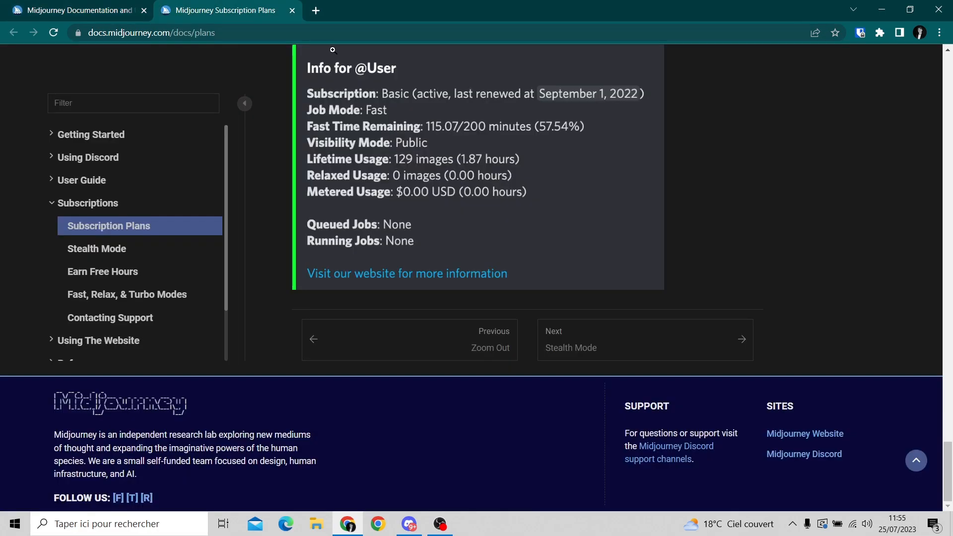
{"action": "scroll", "coordinate": [754, 194], "scroll_direction": "up", "scroll_amount": 2}
{"action": "left_click", "coordinate": [882, 10]}
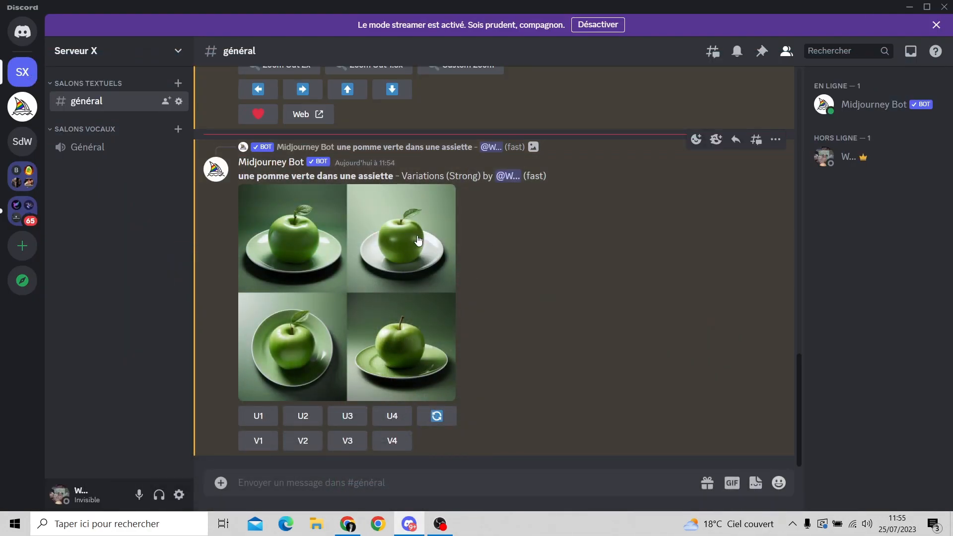
Compare the finished variations with the original apple grid and highlight the variations' prompt "une pomme verte dans une assiette".
{"action": "scroll", "coordinate": [412, 243], "scroll_direction": "up", "scroll_amount": 10}
{"action": "scroll", "coordinate": [363, 298], "scroll_direction": "up", "scroll_amount": 7}
{"action": "scroll", "coordinate": [397, 278], "scroll_direction": "down", "scroll_amount": 2}
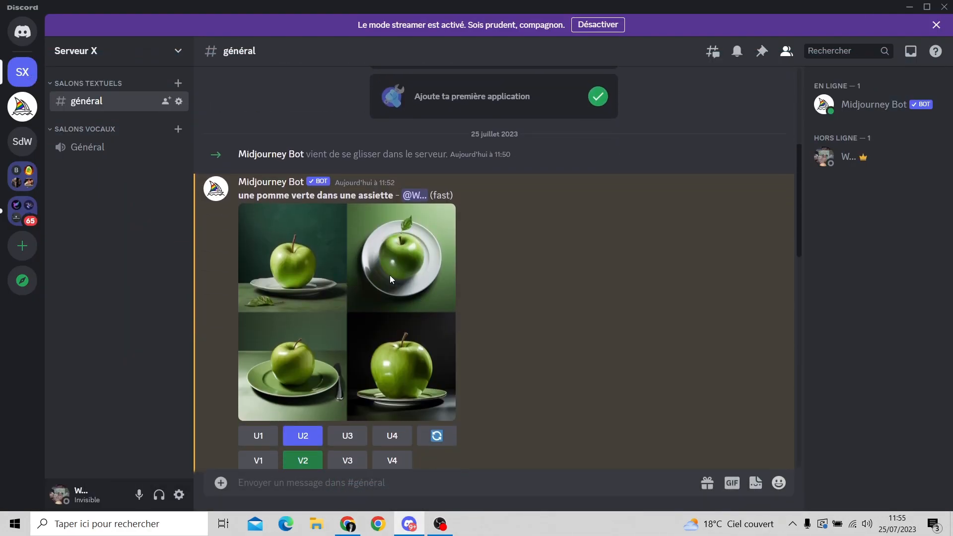
{"action": "scroll", "coordinate": [491, 283], "scroll_direction": "down", "scroll_amount": 9}
{"action": "scroll", "coordinate": [491, 282], "scroll_direction": "down", "scroll_amount": 3}
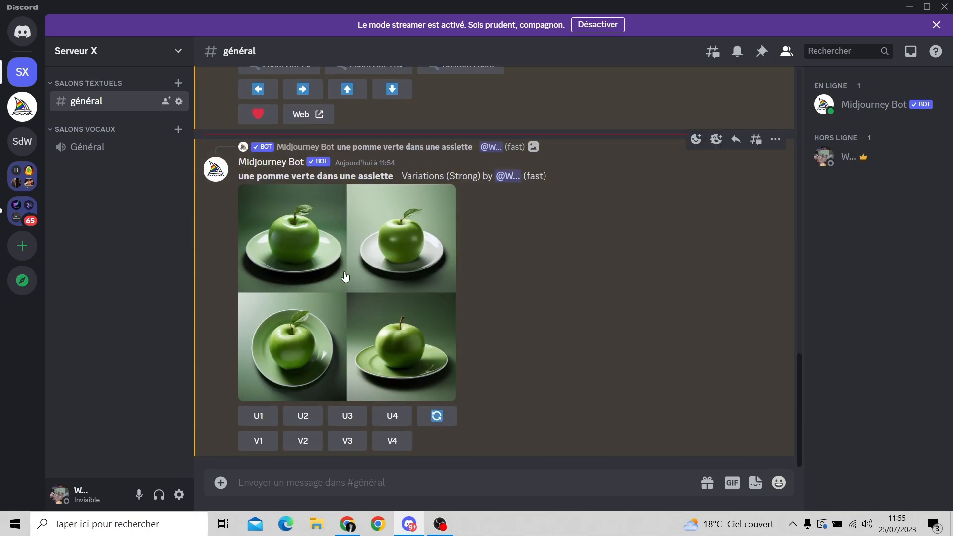
{"action": "scroll", "coordinate": [480, 278], "scroll_direction": "up", "scroll_amount": 5}
{"action": "scroll", "coordinate": [462, 271], "scroll_direction": "down", "scroll_amount": 6}
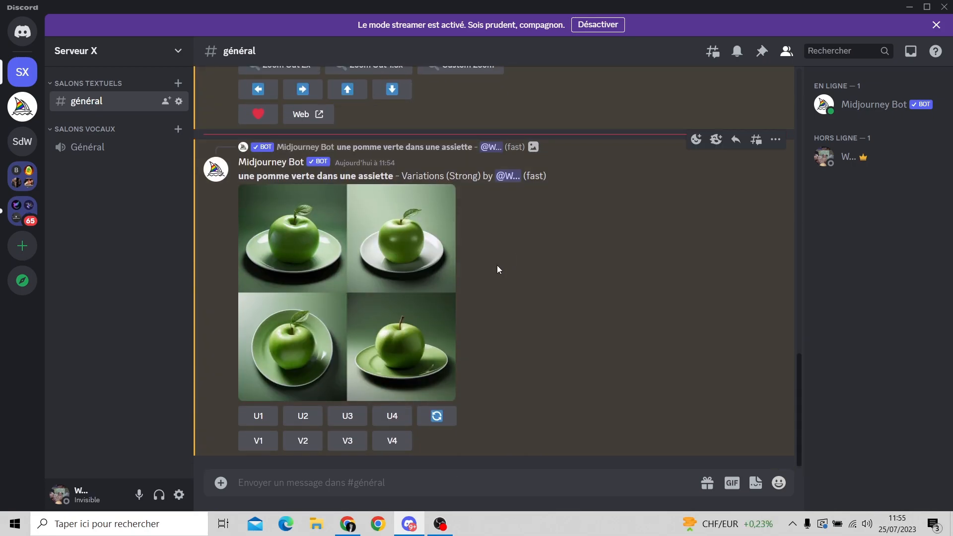
{"action": "left_click_drag", "start_coordinate": [239, 176], "coordinate": [393, 176]}
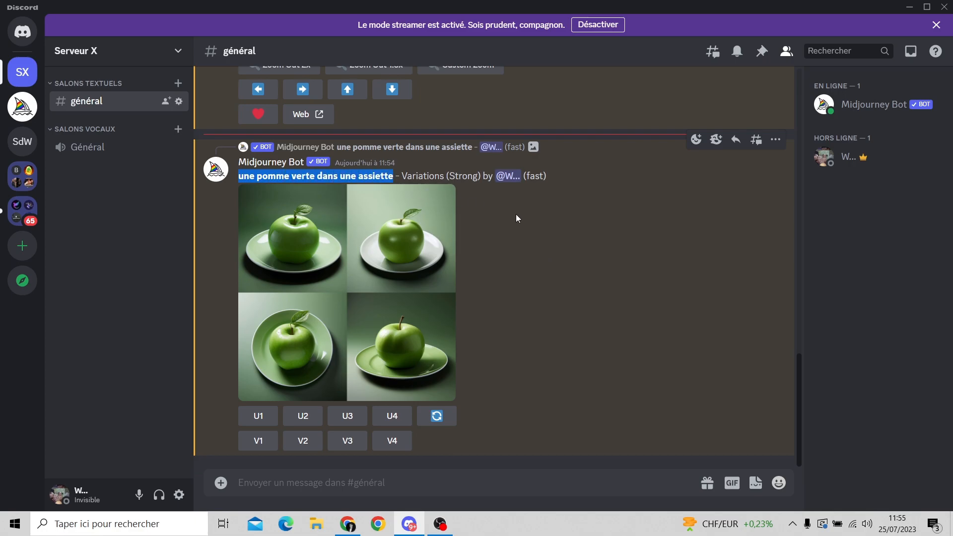